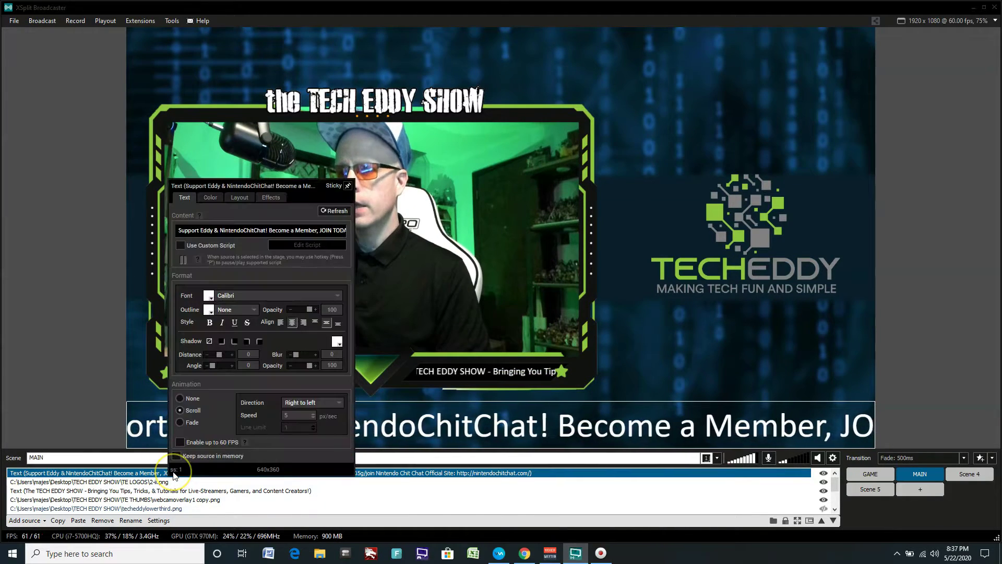
Move the ticker text source's properties window clear of the webcam image and set the text animation to Fade.
left_click_drag(248, 188, 724, 100)
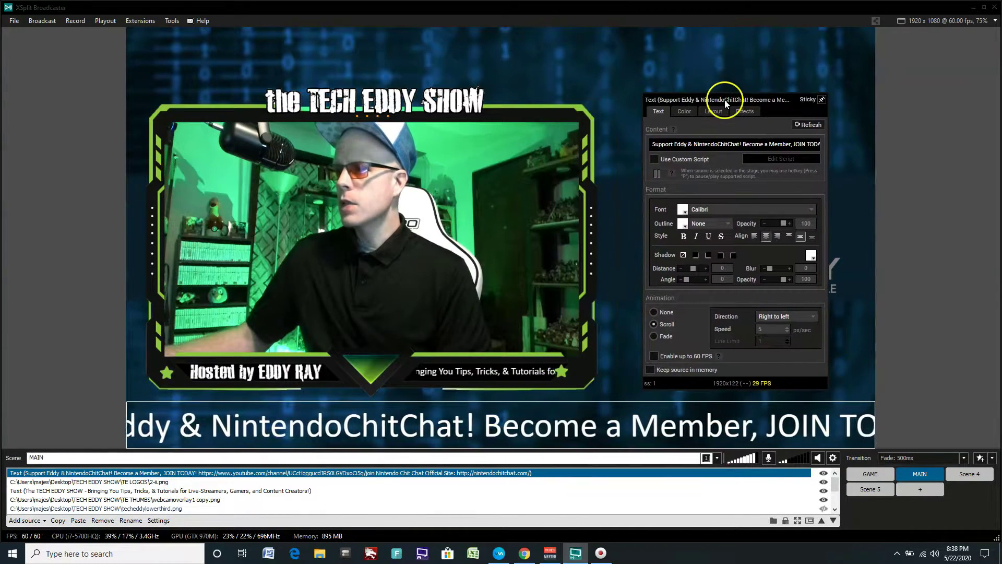
left_click(654, 337)
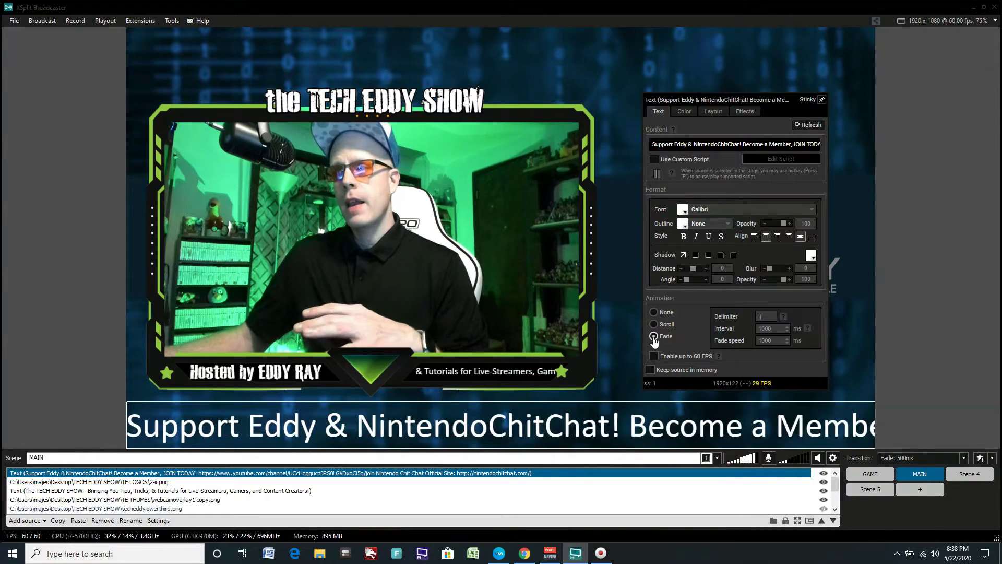
left_click(688, 315)
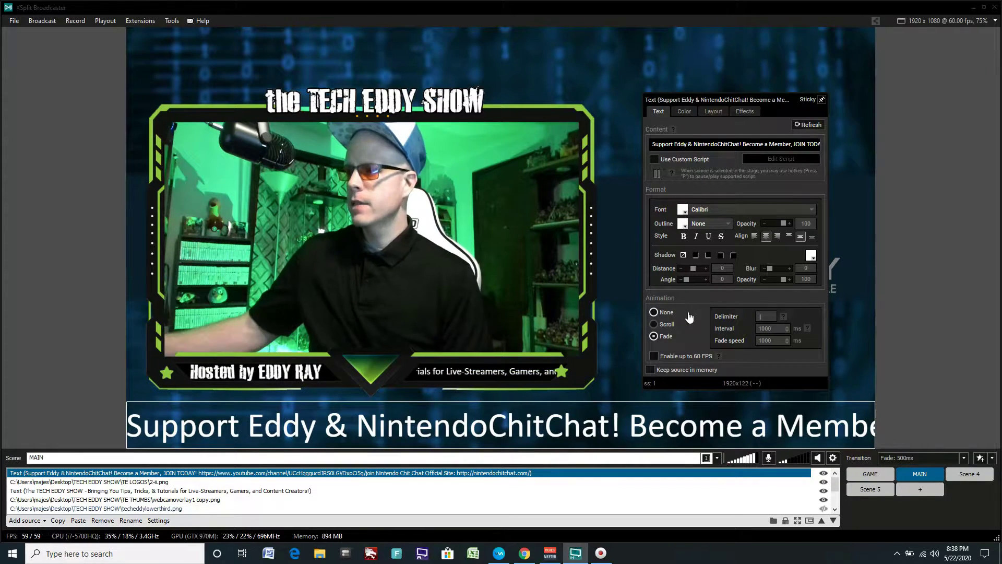
mouse_move(785, 315)
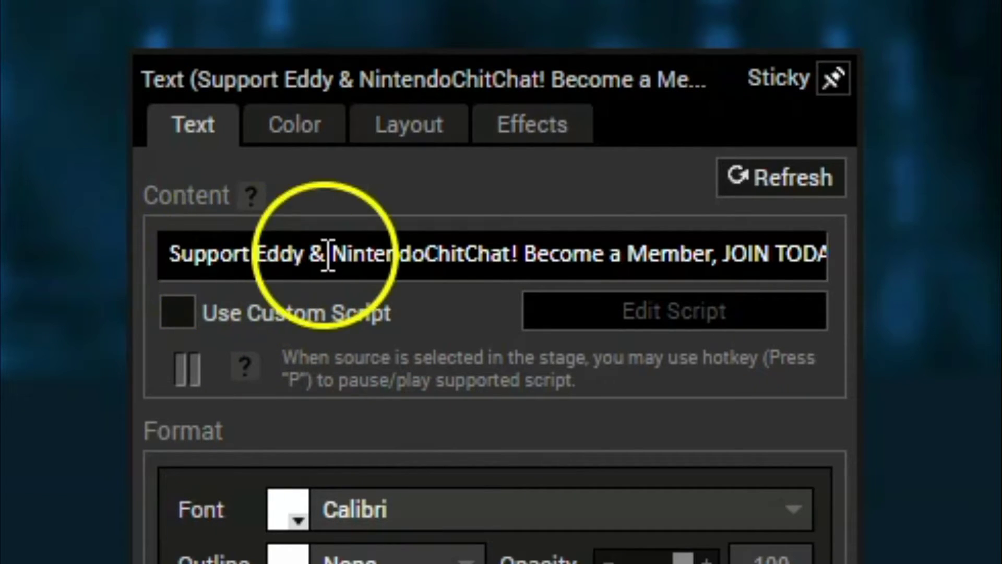
Clear the entire existing membership message from the text source's content.
left_click_drag(788, 253, 303, 250)
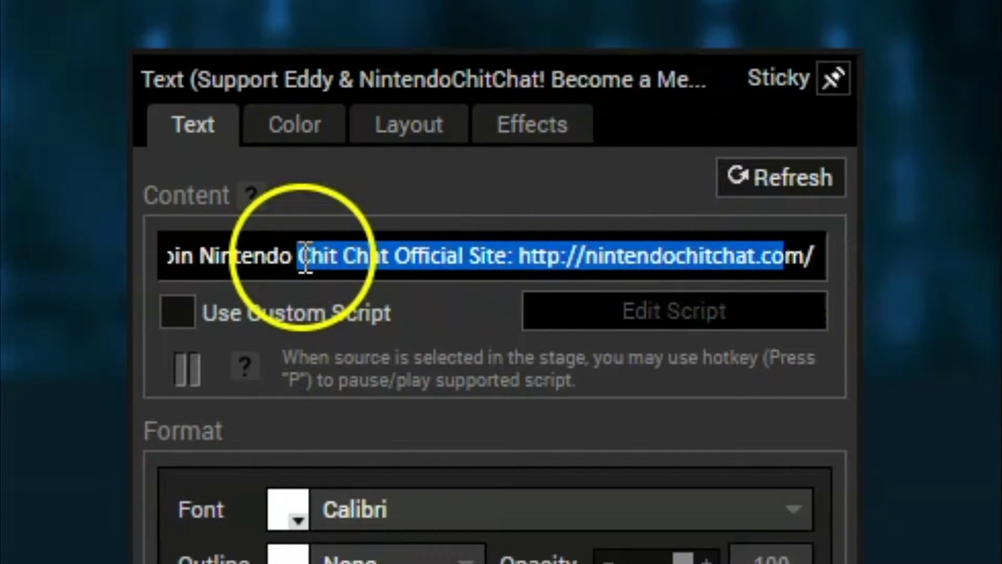
key("BackSpace")
left_click_drag(795, 255, 5, 340)
left_click(593, 232)
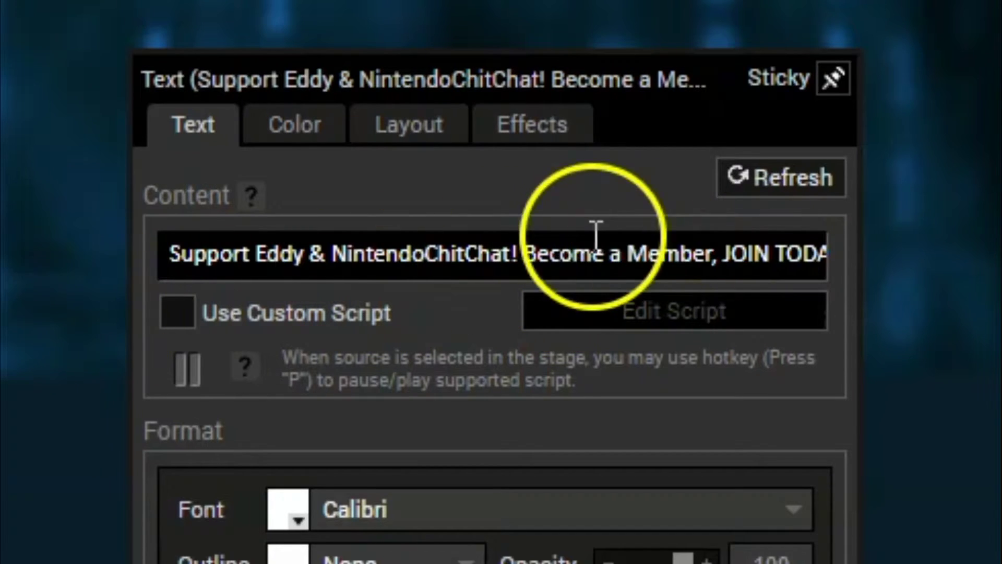
left_click(467, 233)
key("ctrl+shift+Home")
key("BackSpace")
key("Delete")
key("Delete")
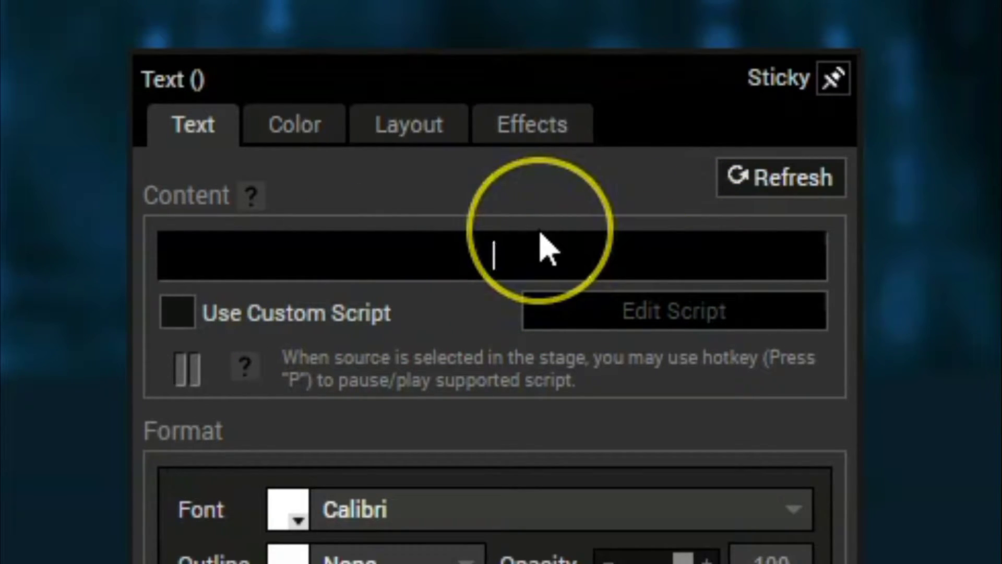
Enter "hello this is a test || hello this is line 2" as the text source's content and close its properties.
type("hello t")
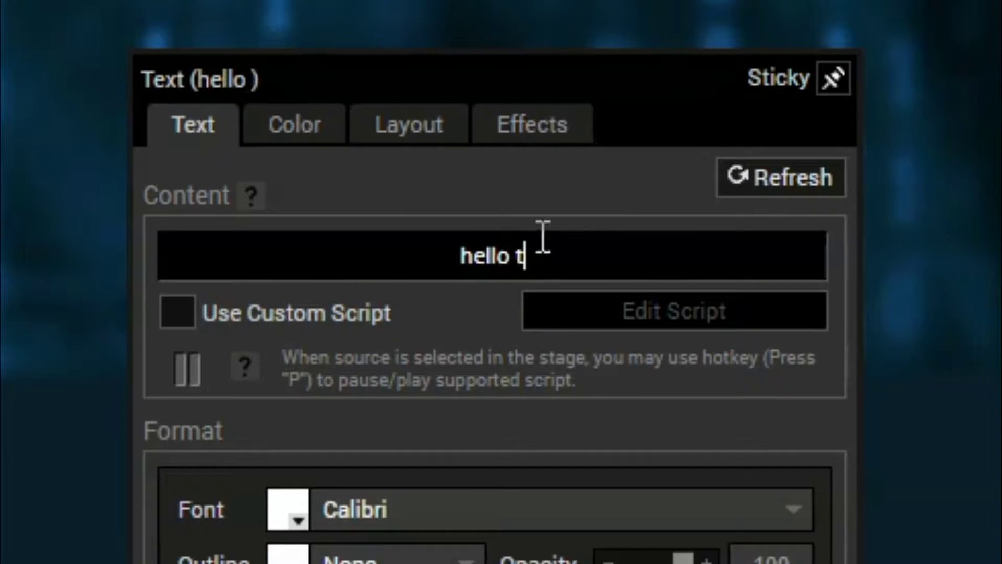
type("his is a test")
left_click(550, 226)
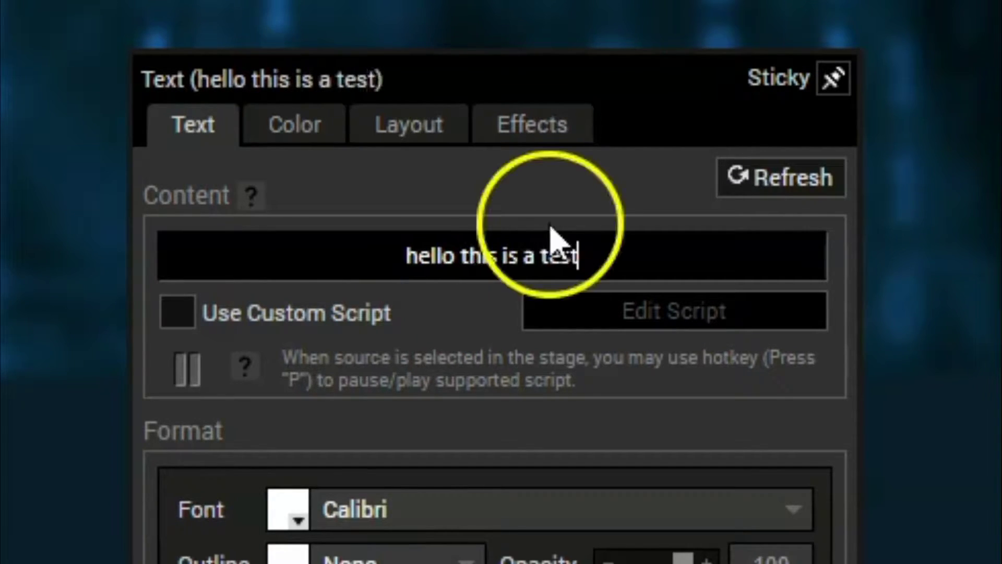
type("||")
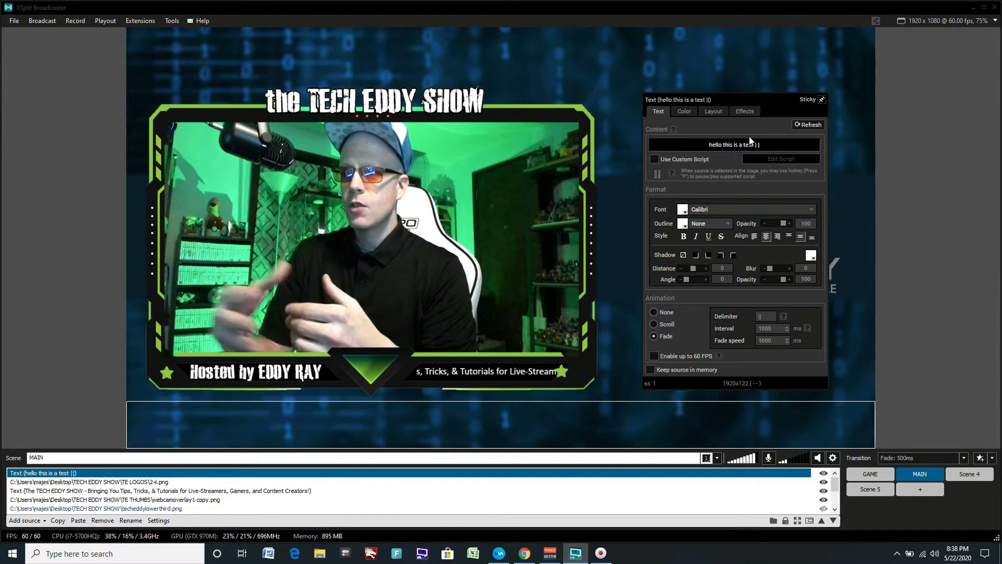
left_click(759, 138)
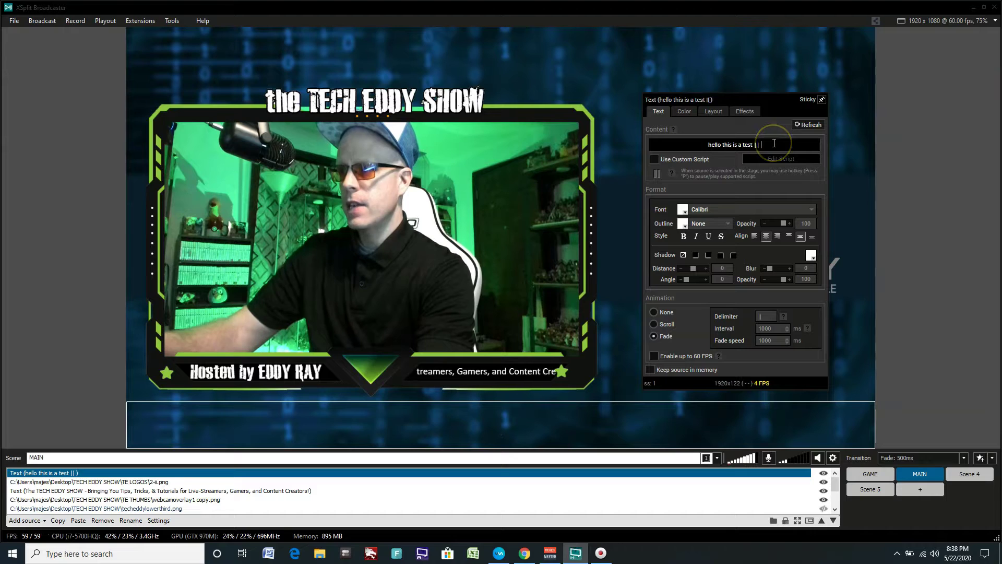
type("hello this is line 2")
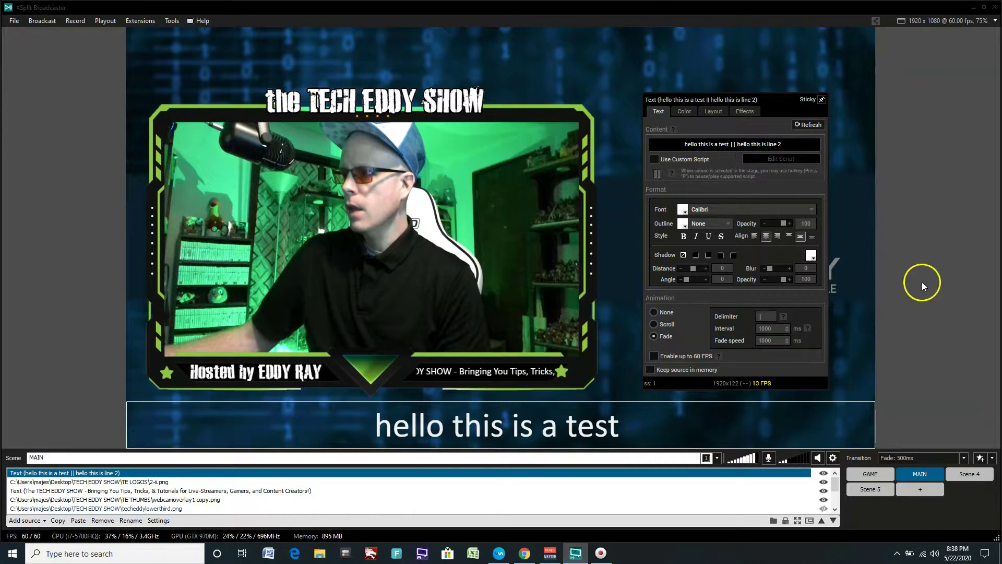
left_click(924, 280)
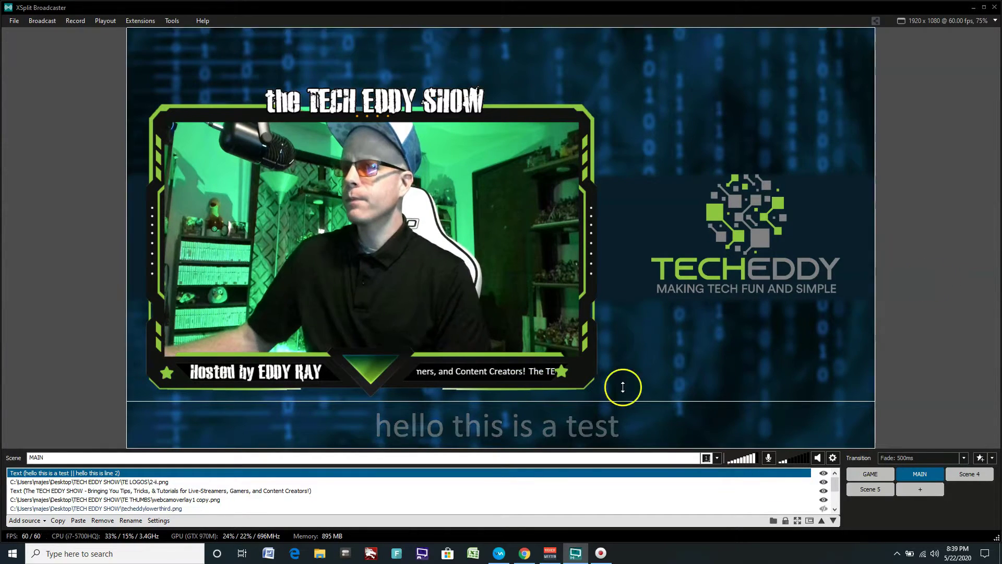
Reopen the properties of the "hello this is a test" text source and set its font to Japanese Brush.
right_click(123, 473)
left_click_drag(182, 189, 728, 84)
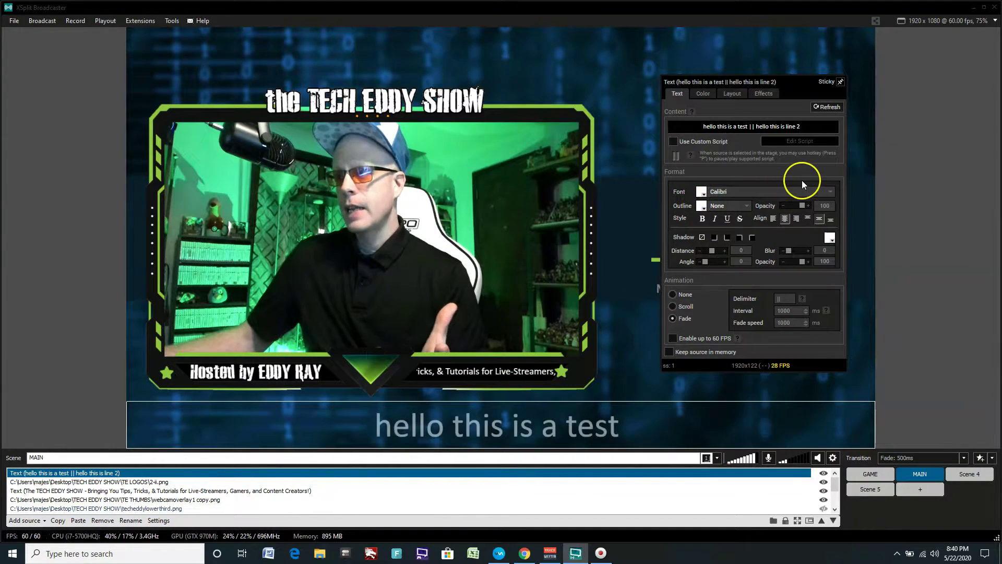
left_click(832, 193)
left_click(834, 213)
left_click_drag(834, 214, 833, 213)
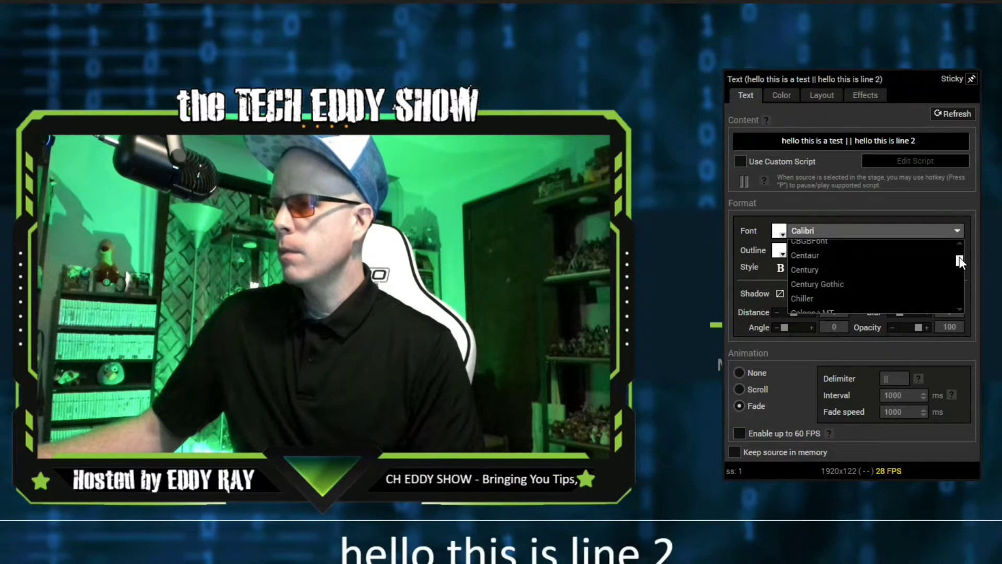
left_click_drag(960, 256, 958, 269)
left_click(875, 292)
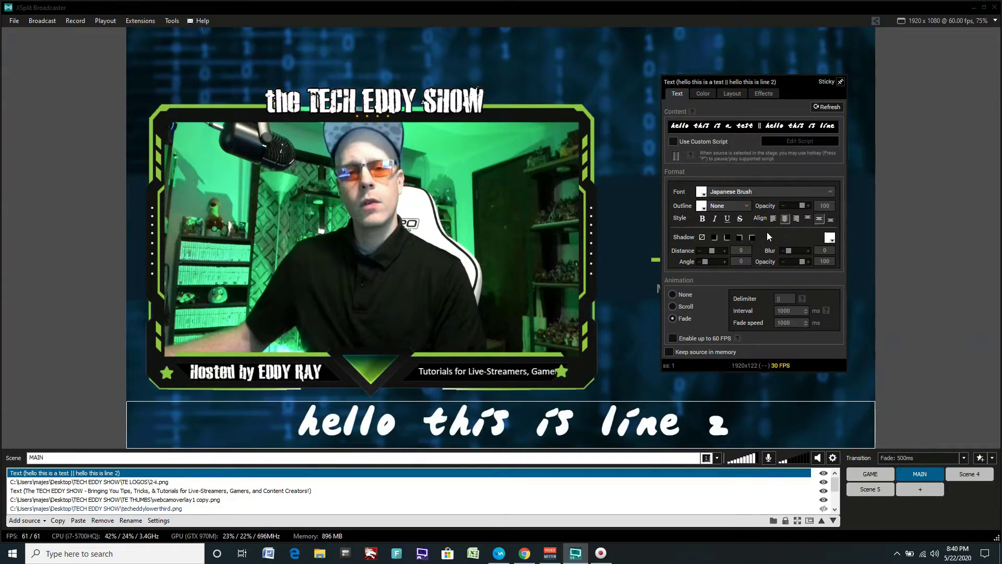
Give the text a black outline set to Thickest and try a purple font colour.
left_click(703, 207)
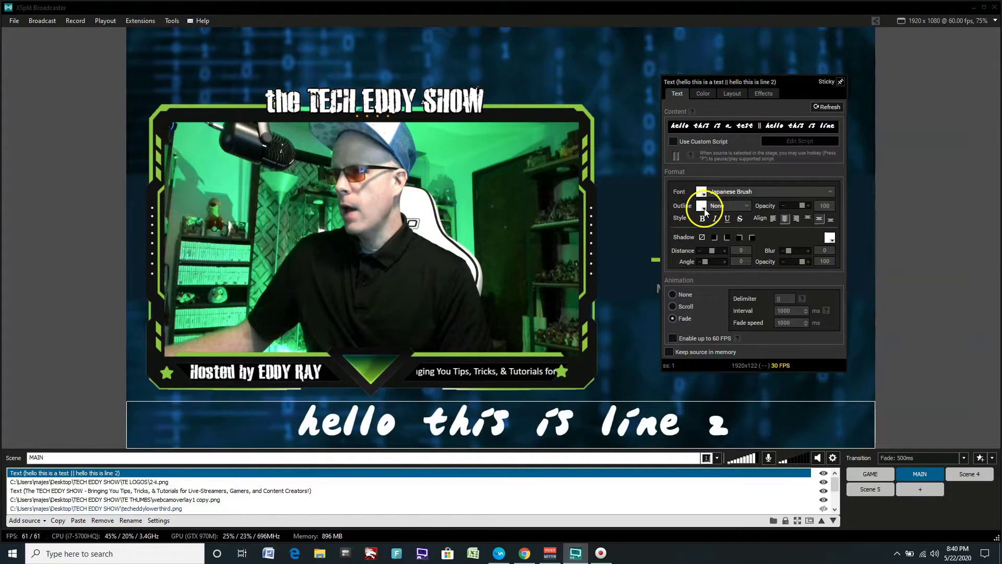
left_click(705, 210)
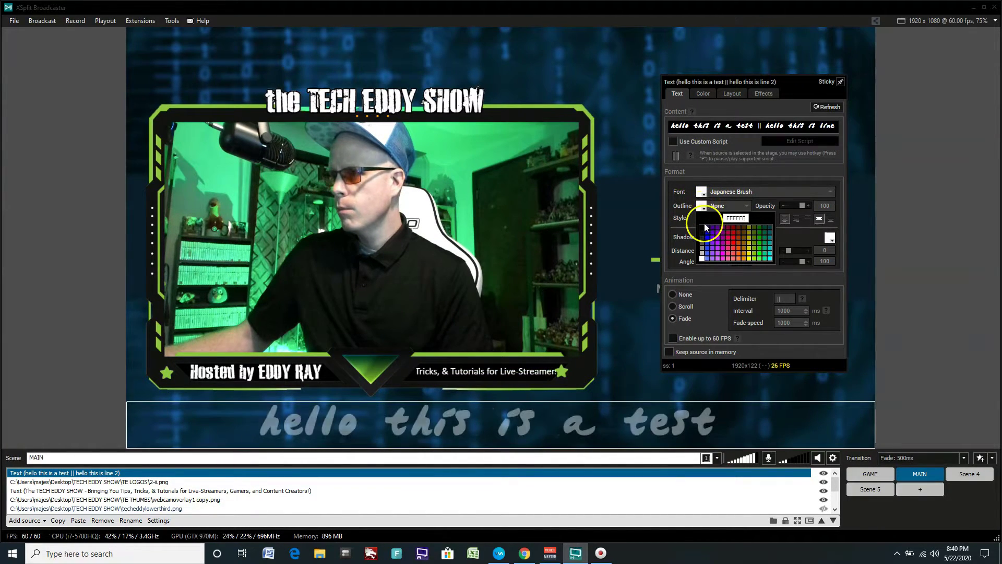
left_click(704, 229)
left_click(746, 207)
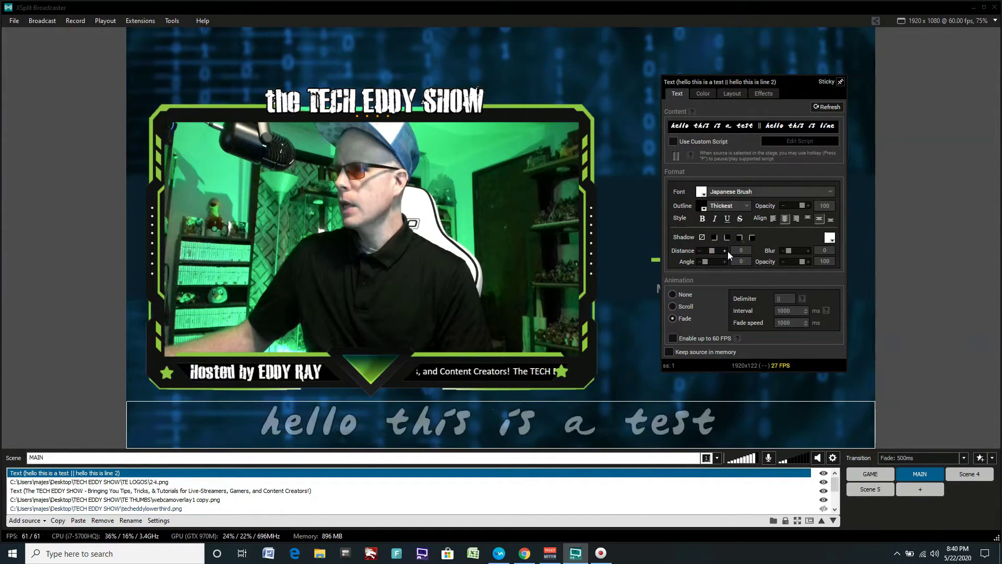
left_click(703, 194)
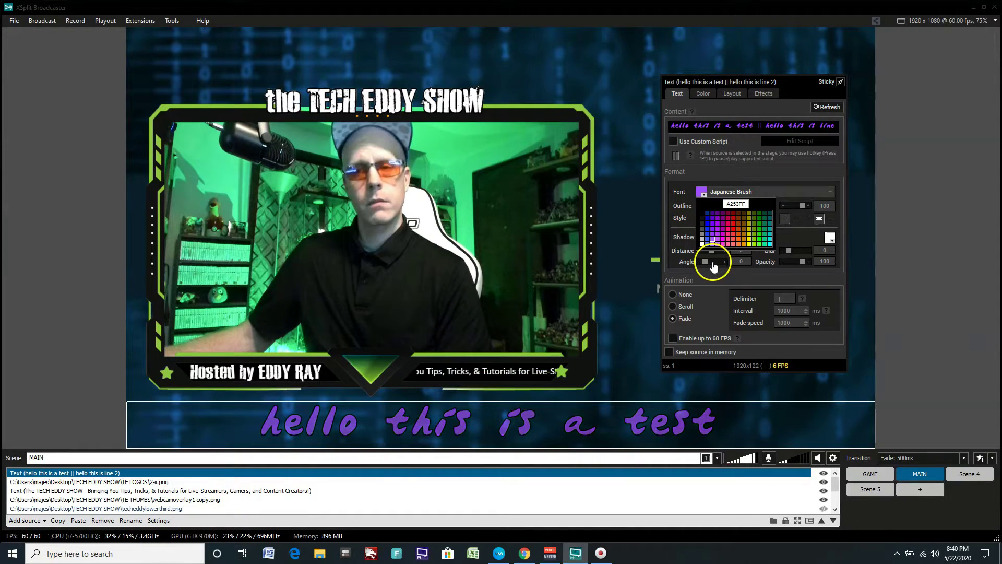
left_click(801, 236)
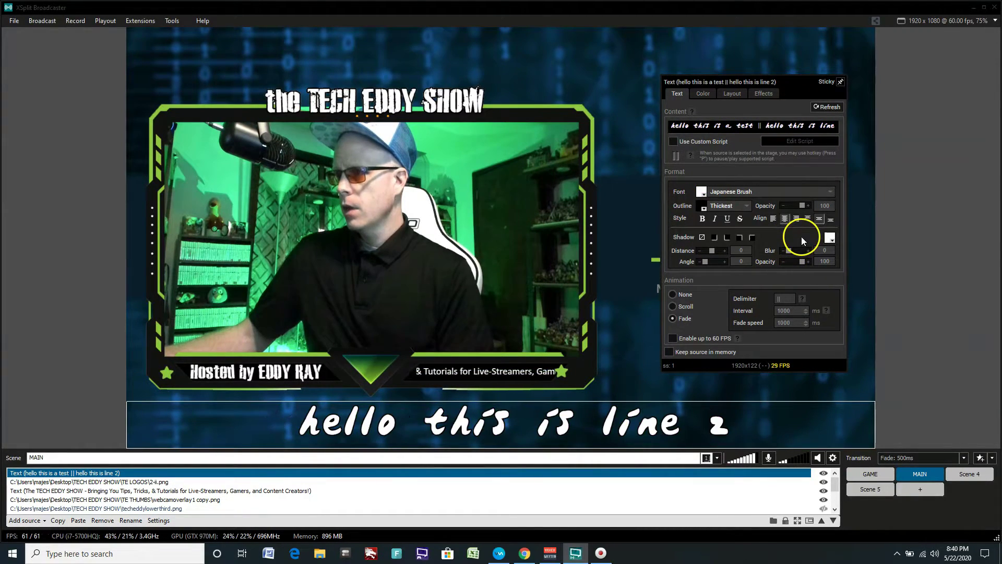
Try the horizontal and vertical alignment options on the text, ending with centre and bottom alignment.
left_click(773, 219)
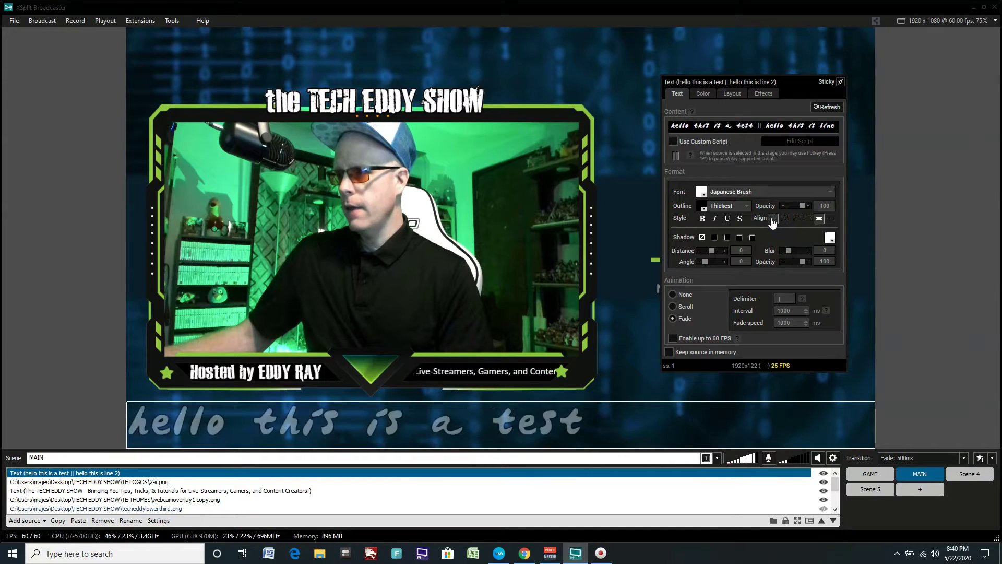
left_click(786, 220)
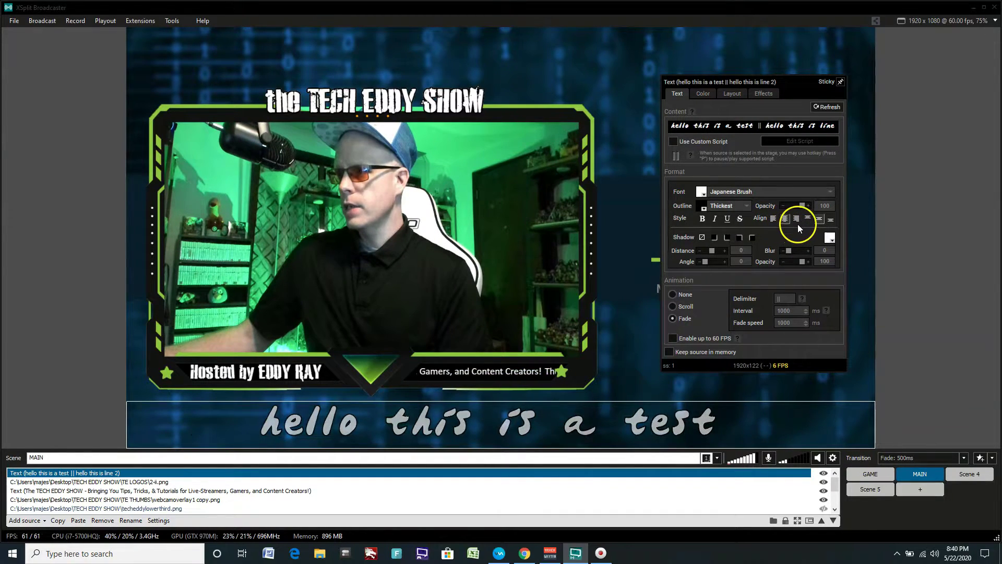
left_click(808, 219)
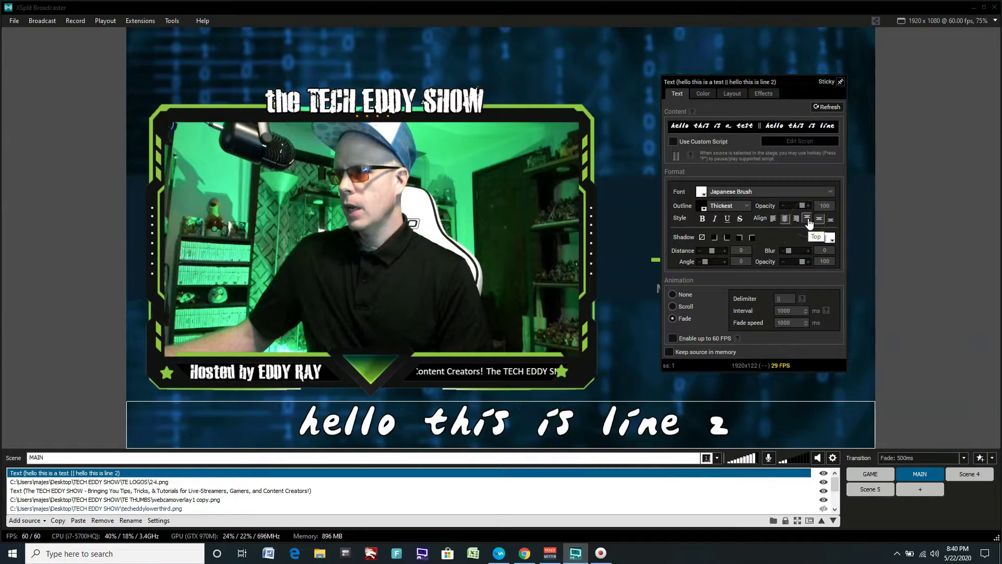
left_click(819, 219)
left_click(831, 221)
left_click(819, 220)
left_click(810, 221)
left_click(782, 220)
left_click(801, 220)
left_click(778, 220)
Resize the text source and place it as a full-width band along the stage's upper edge, above the show title.
left_click(613, 397)
left_click(620, 398)
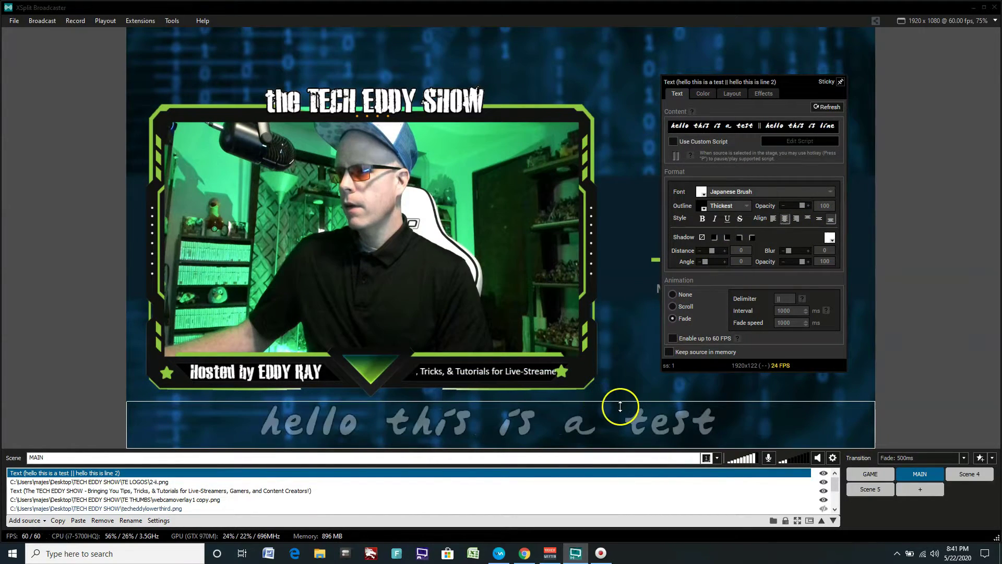
left_click_drag(622, 401, 602, 381)
left_click_drag(540, 402, 527, 70)
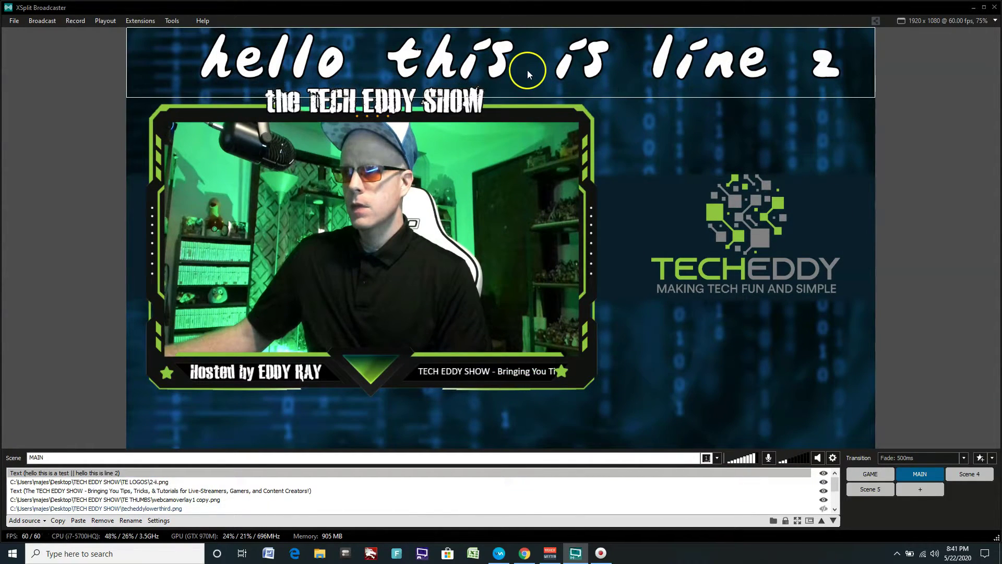
left_click_drag(615, 97, 615, 89)
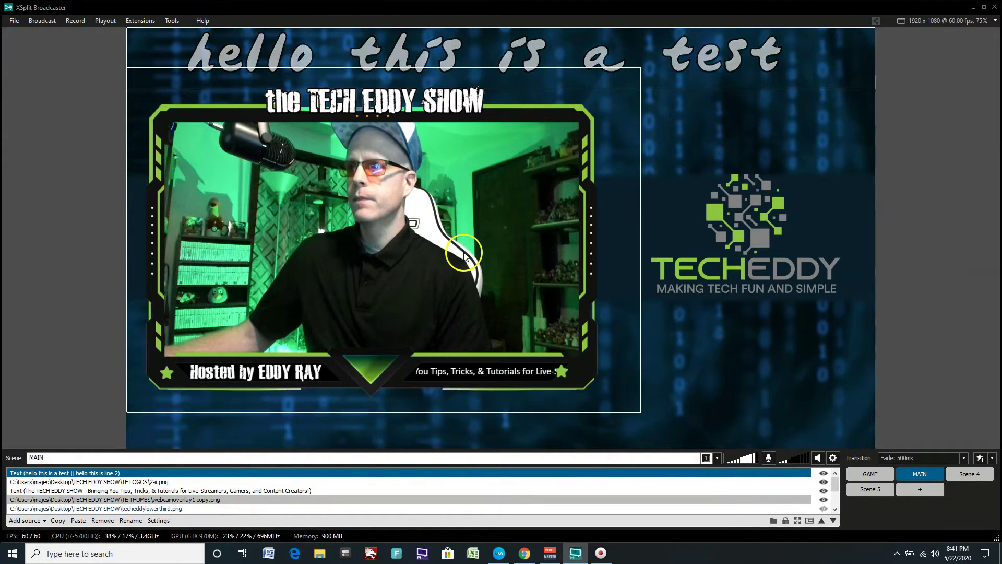
Change the text source's font colour to purple and close its properties.
left_click(156, 472)
left_click(199, 297)
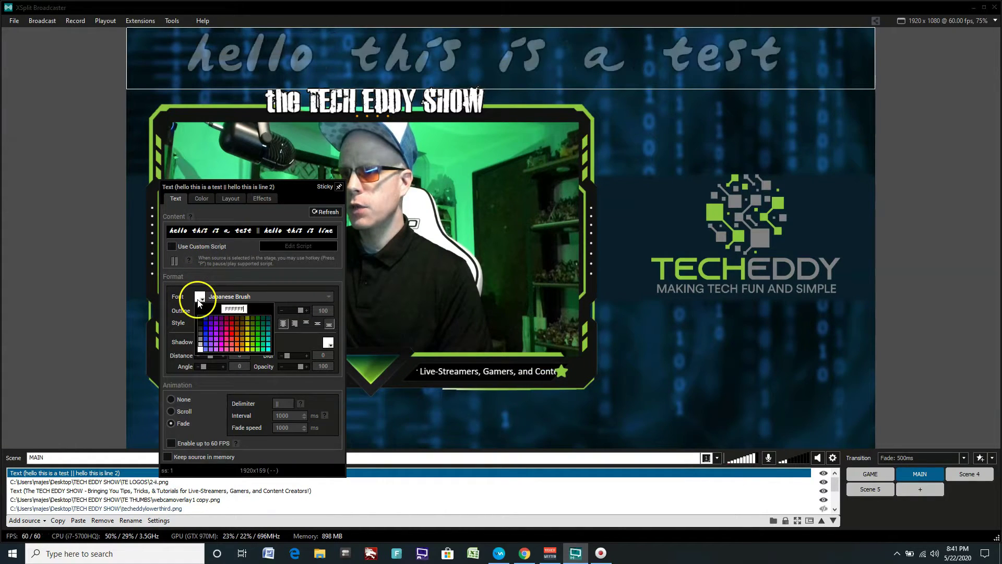
left_click(216, 329)
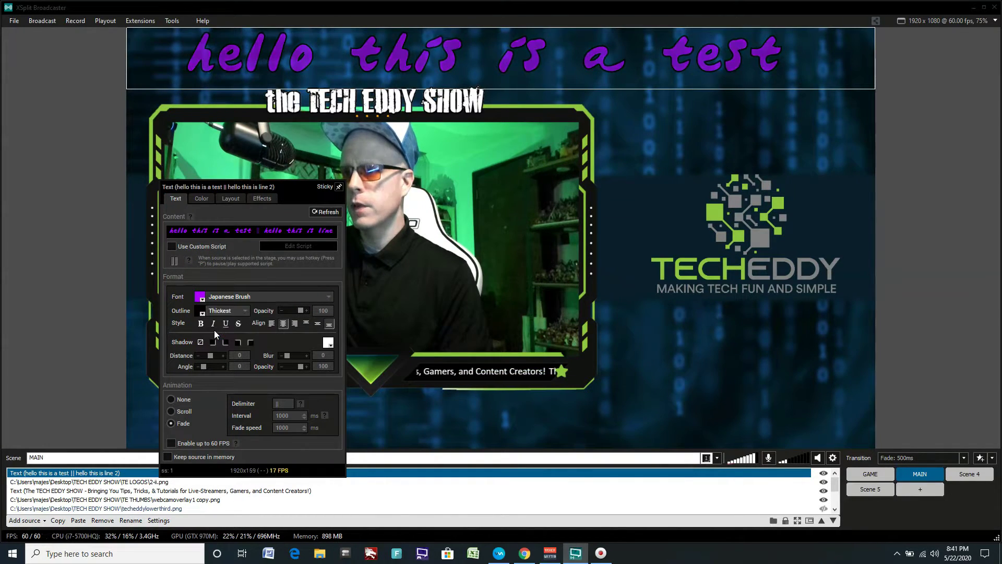
left_click(67, 282)
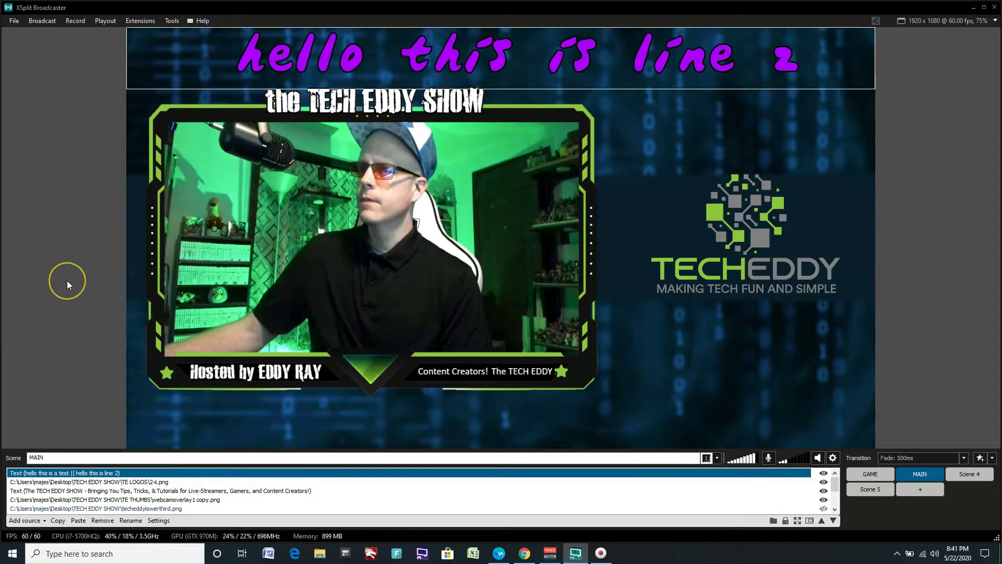
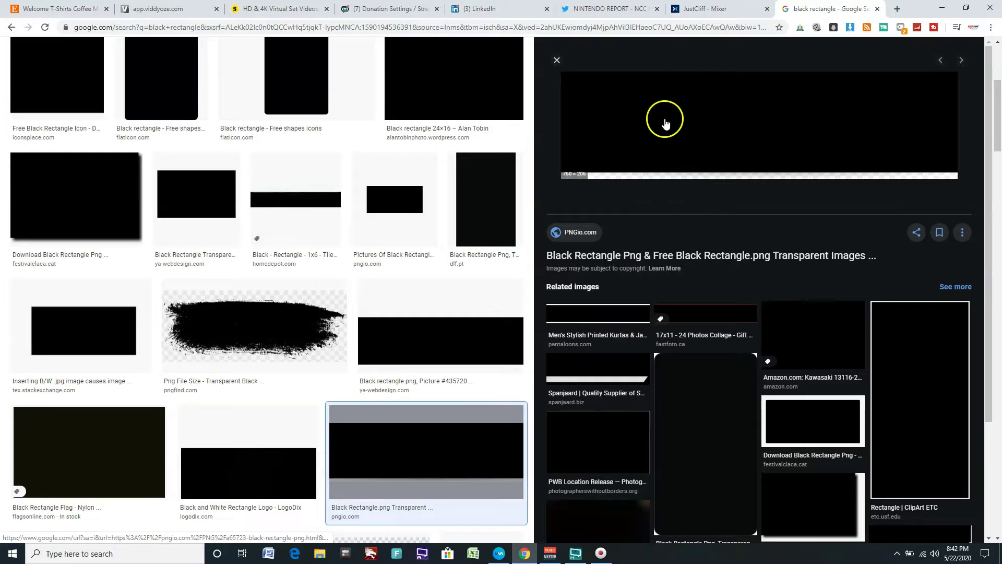
Save the previewed black rectangle PNG to the Desktop as spellwork-apothecary-beyond-the-veil-black-rectangle-png-760_206.
right_click(665, 122)
left_click(692, 229)
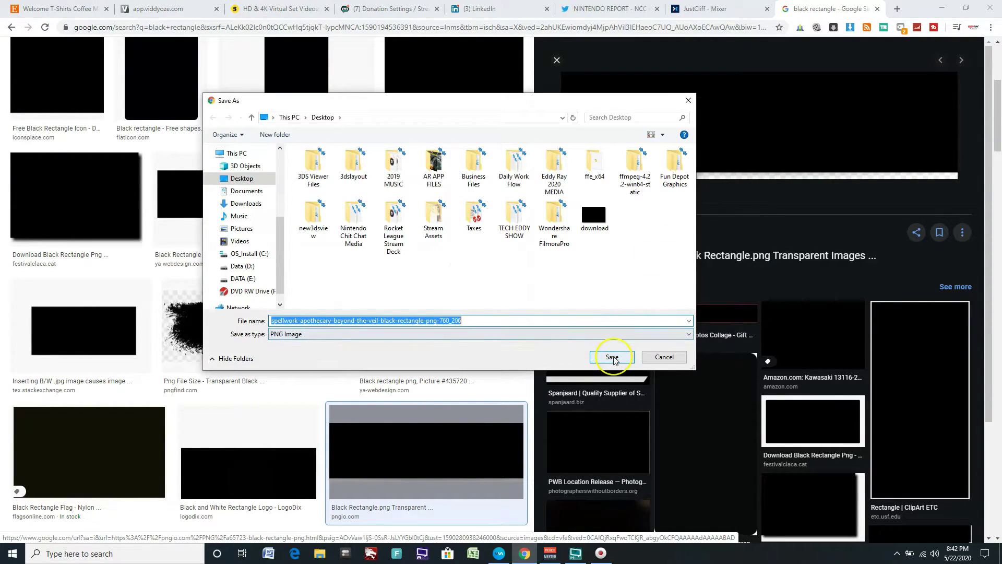
left_click(613, 358)
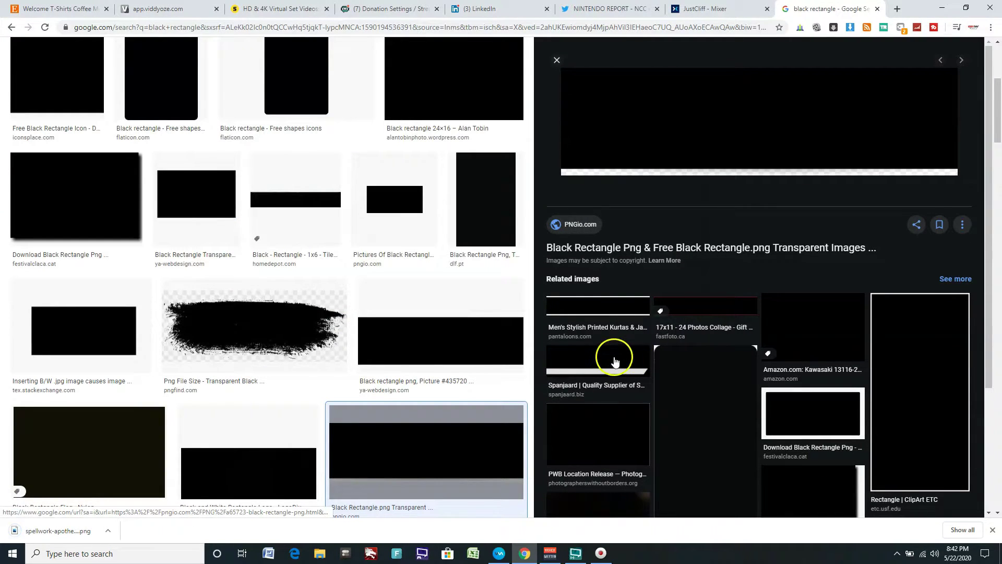
Switch to XSplit Broadcaster and add spellwork-apothecary-beyond-the-veil-black-rectangle-png-760_206 from the Desktop as a media file source in the MAIN scene.
left_click(576, 553)
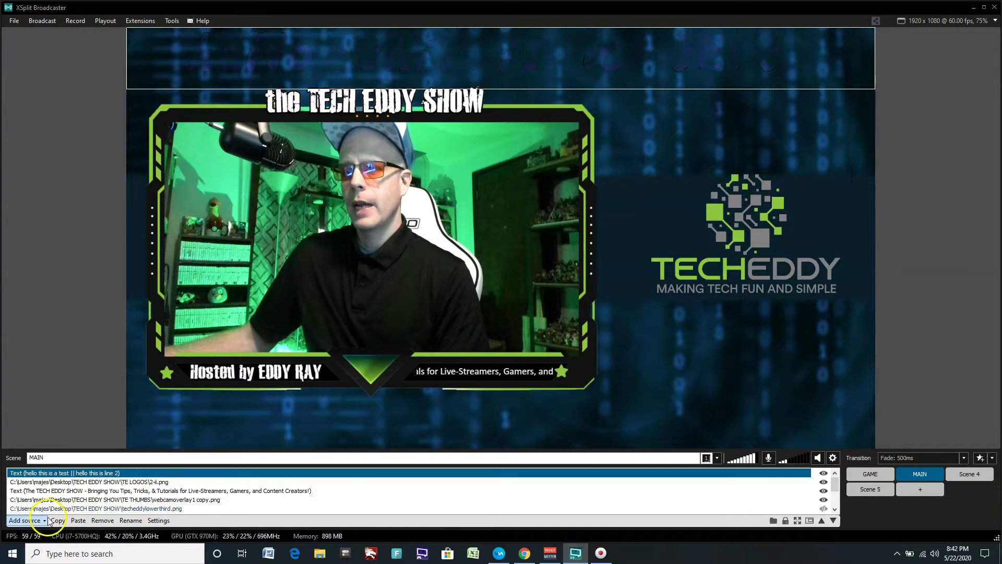
left_click(35, 521)
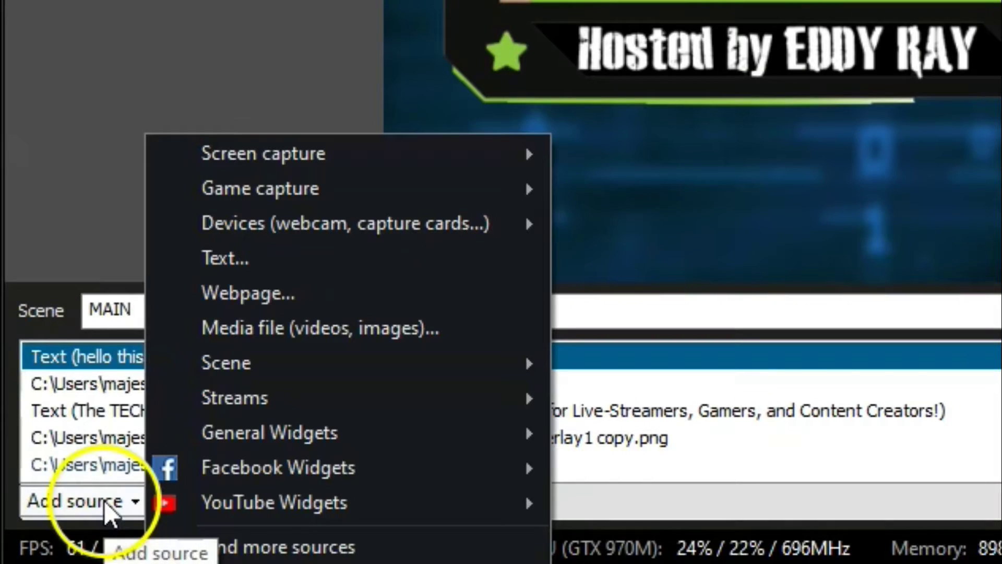
left_click(401, 330)
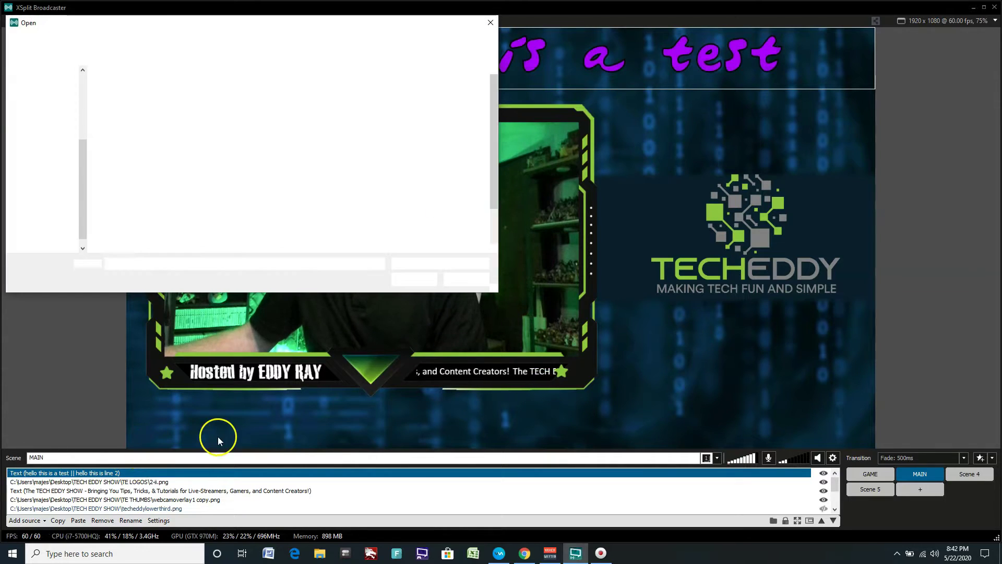
left_click(467, 206)
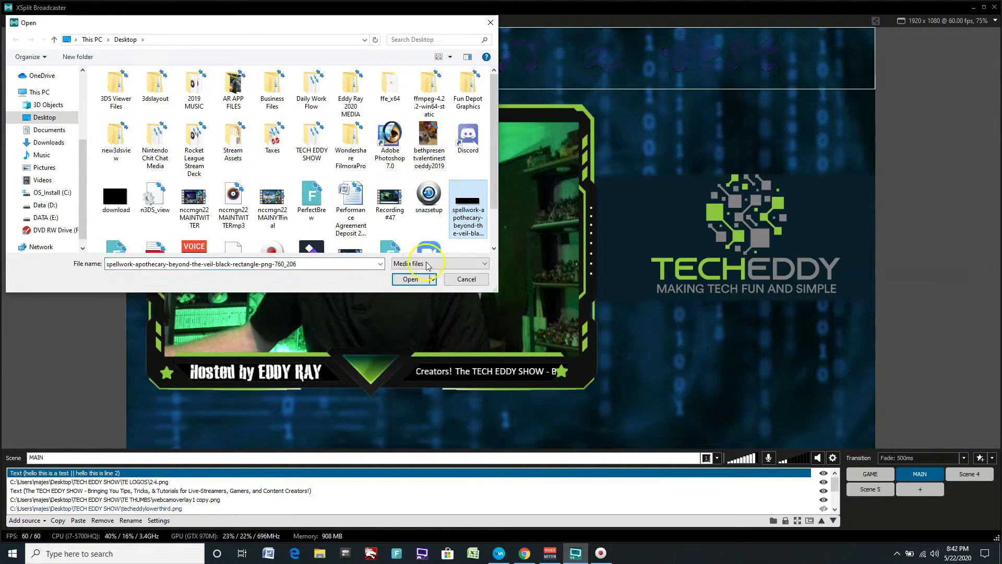
left_click(408, 278)
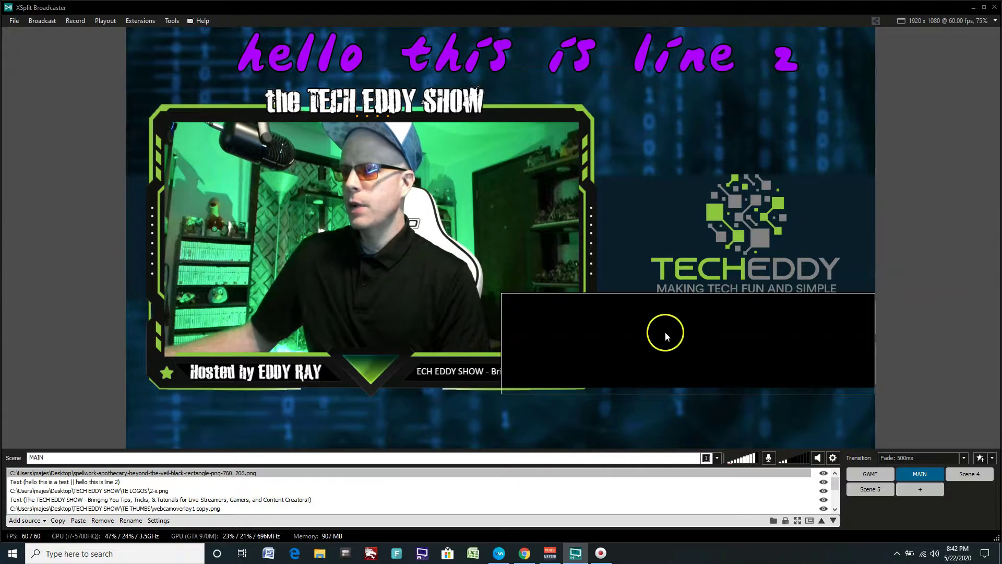
Place the black rectangle in the stage's upper-left corner and move it one layer below the ticker text source.
left_click_drag(691, 343, 536, 255)
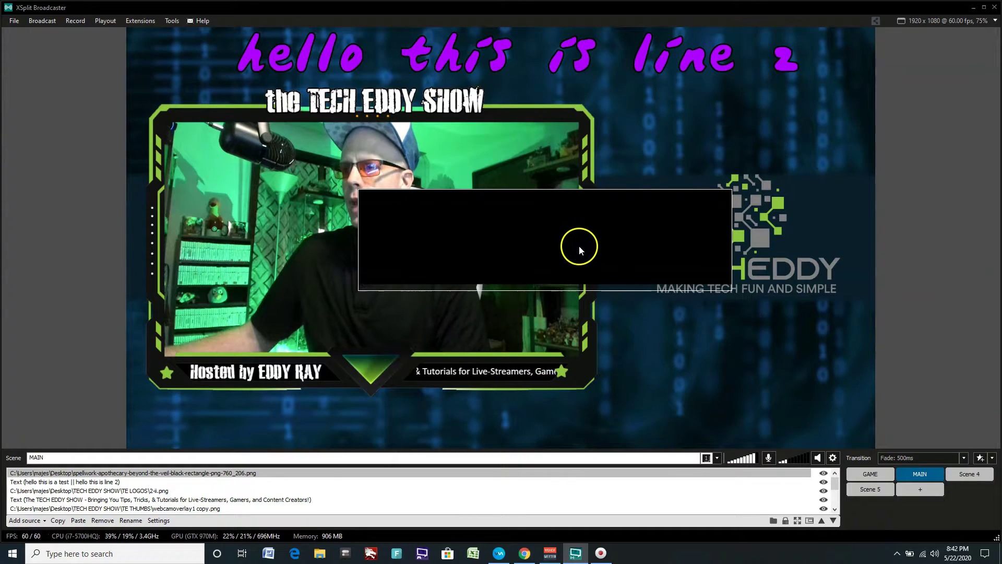
left_click_drag(578, 245, 359, 82)
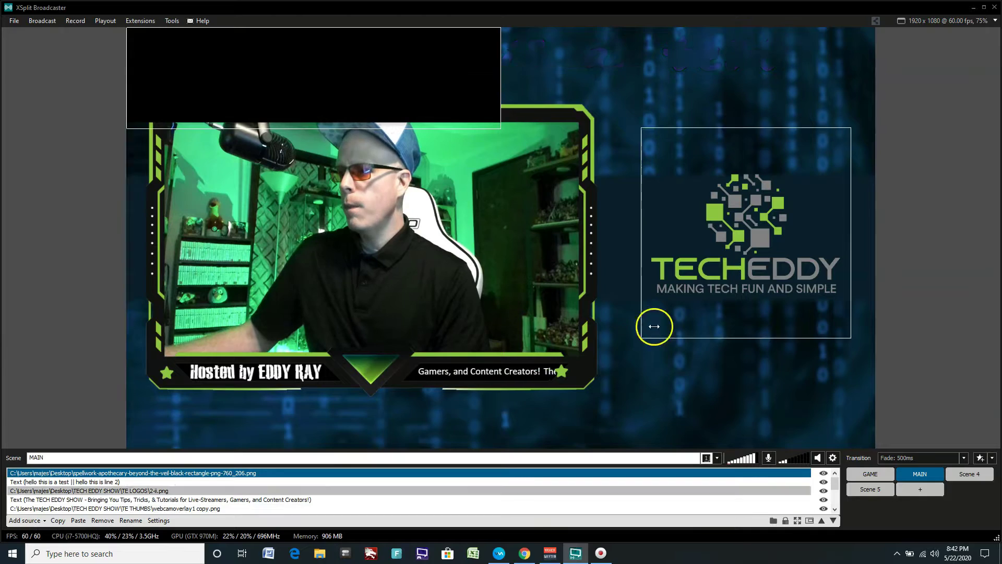
left_click(845, 521)
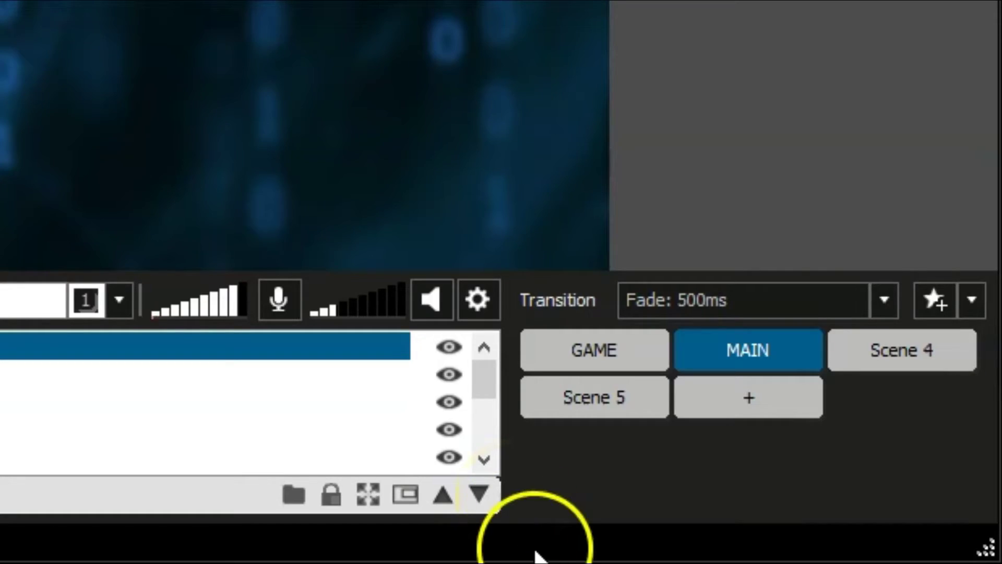
left_click(481, 493)
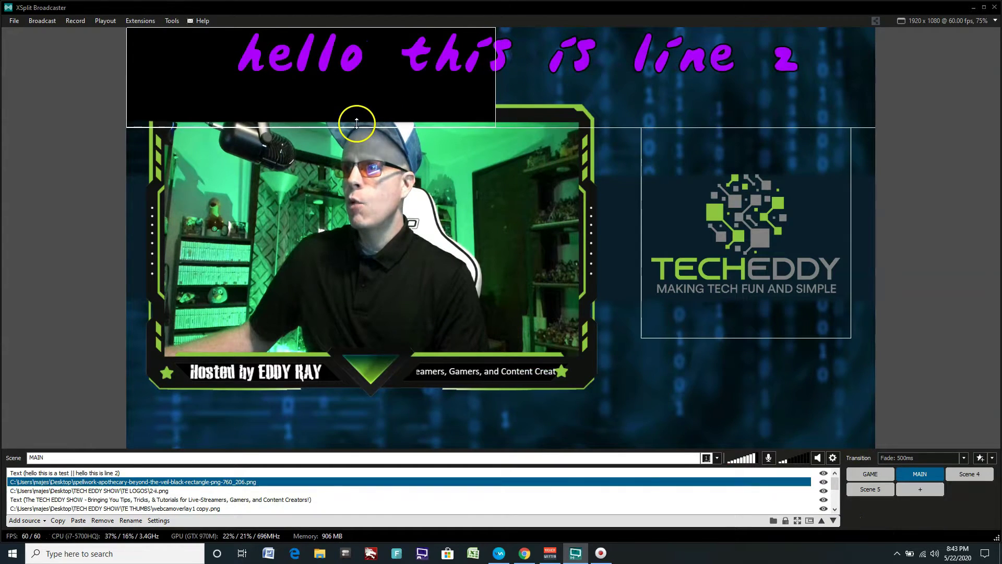
Shrink the black rectangle to about 649 × 176 and turn off Keep Aspect Ratio in its layout properties.
left_click_drag(357, 124, 358, 93)
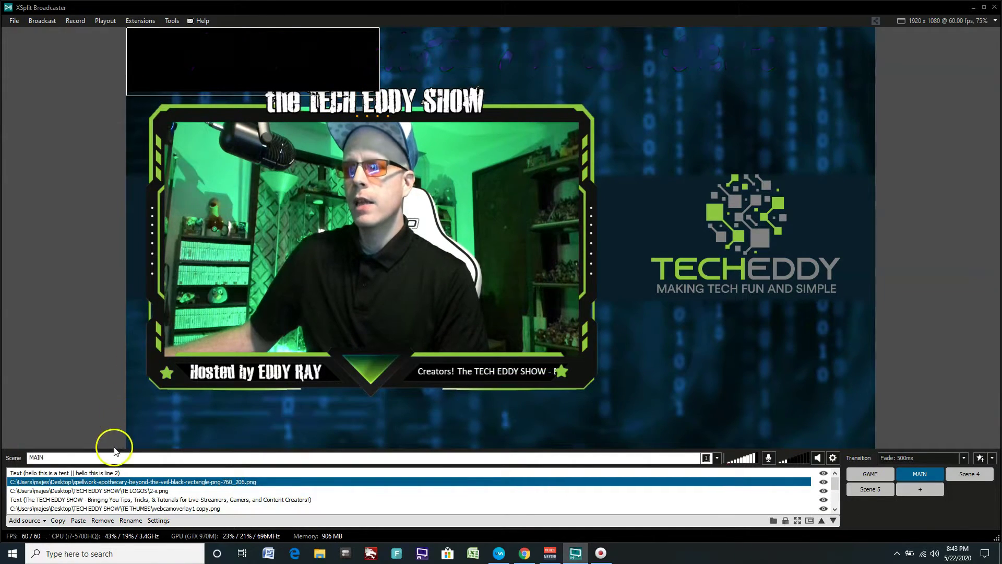
double_click(105, 482)
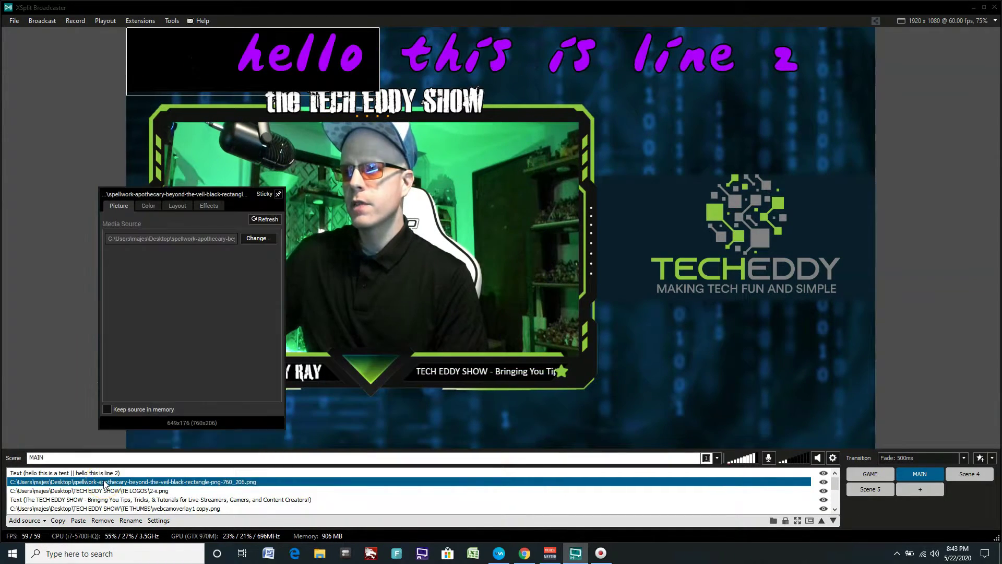
left_click(177, 206)
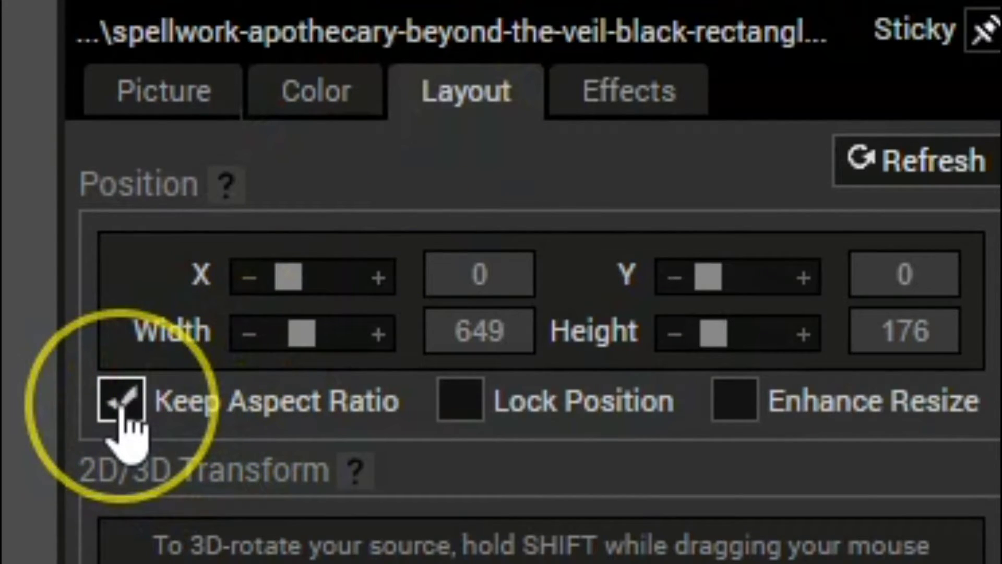
left_click(121, 409)
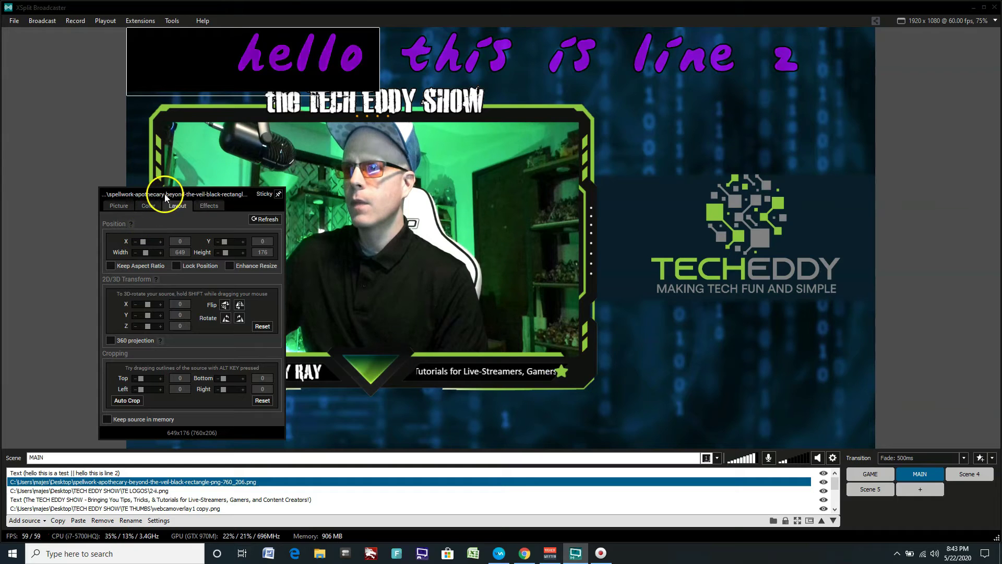
left_click_drag(164, 193, 435, 193)
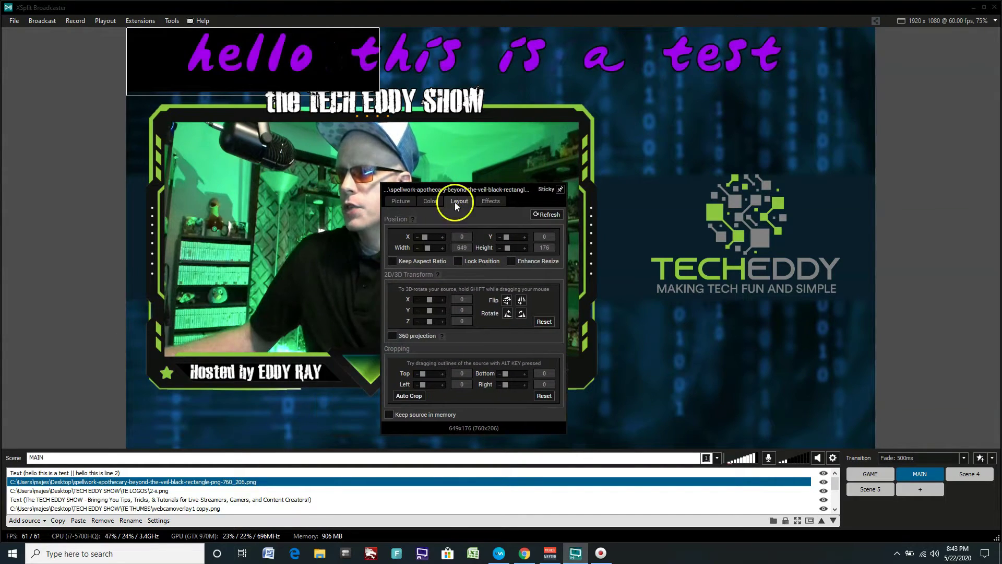
Set the black rectangle's bottom cropping to 27 and close its properties.
left_click(486, 248)
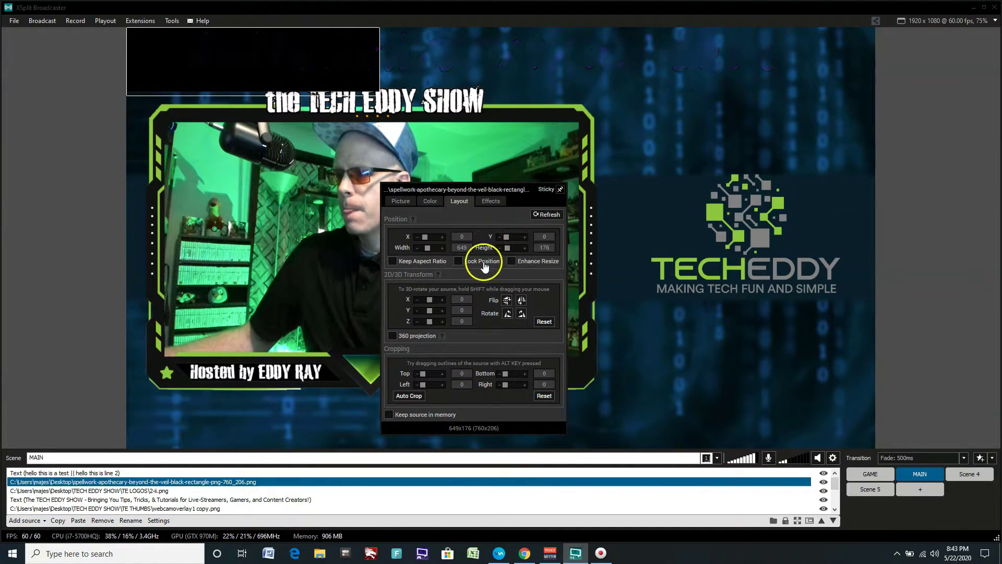
left_click(526, 374)
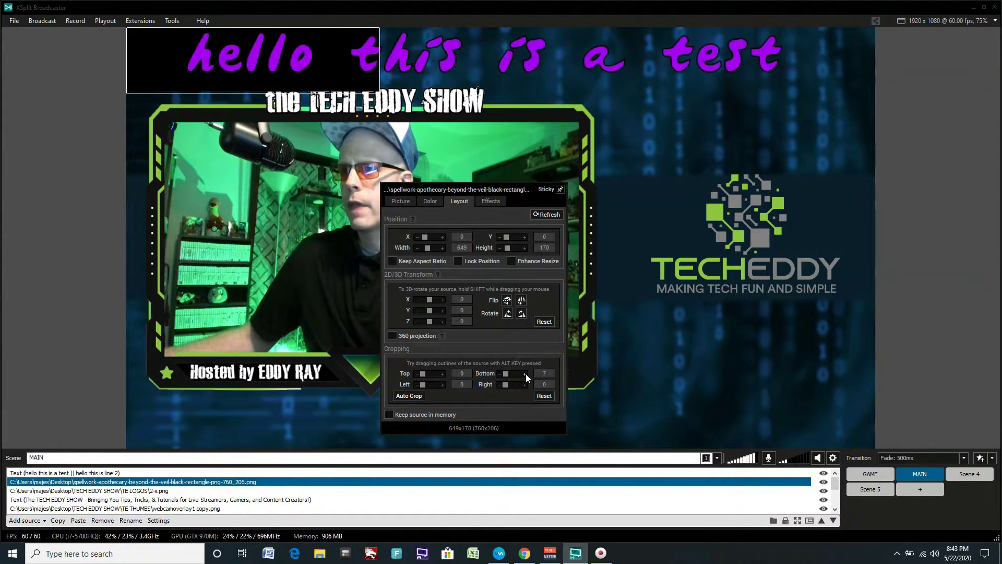
left_click(525, 374)
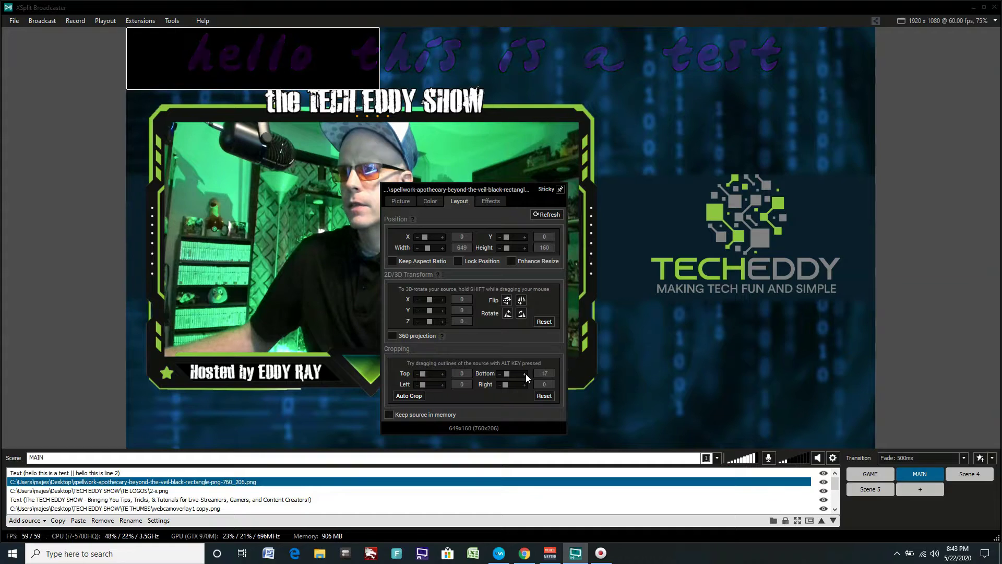
left_click(525, 374)
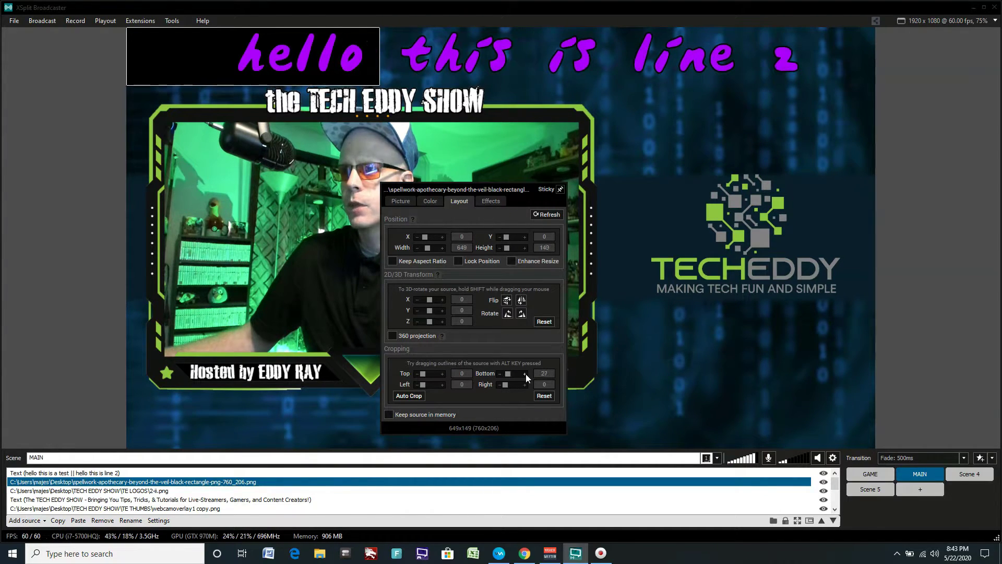
left_click(69, 199)
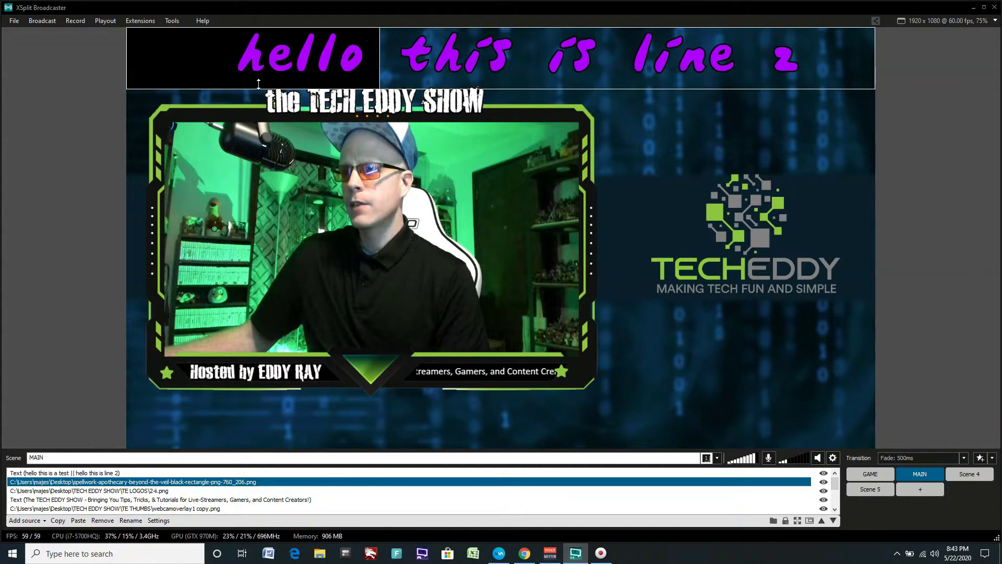
Flatten and widen the black rectangle into a full-width band along the stage's upper edge, behind the ticker text.
left_click_drag(259, 83, 259, 80)
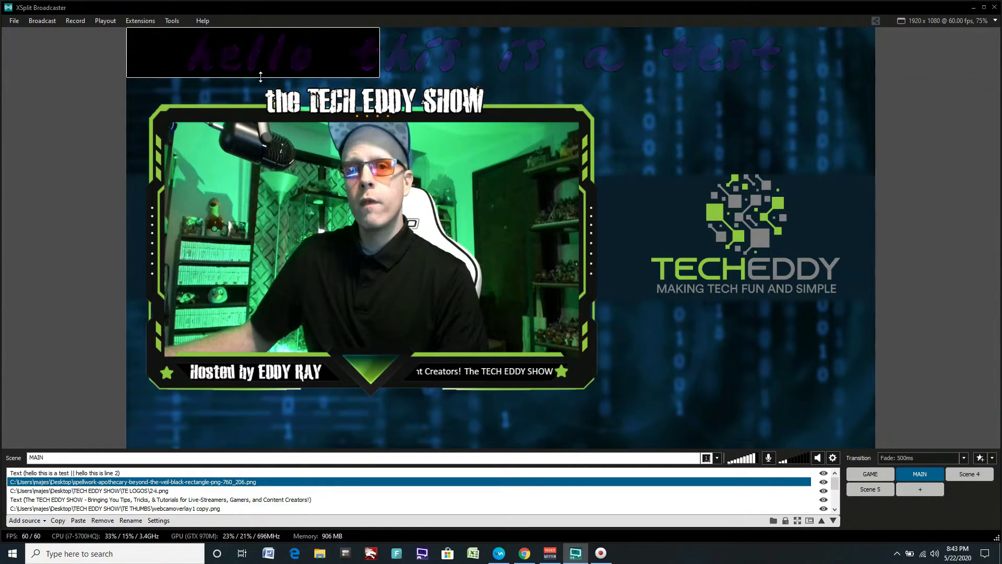
left_click(350, 32)
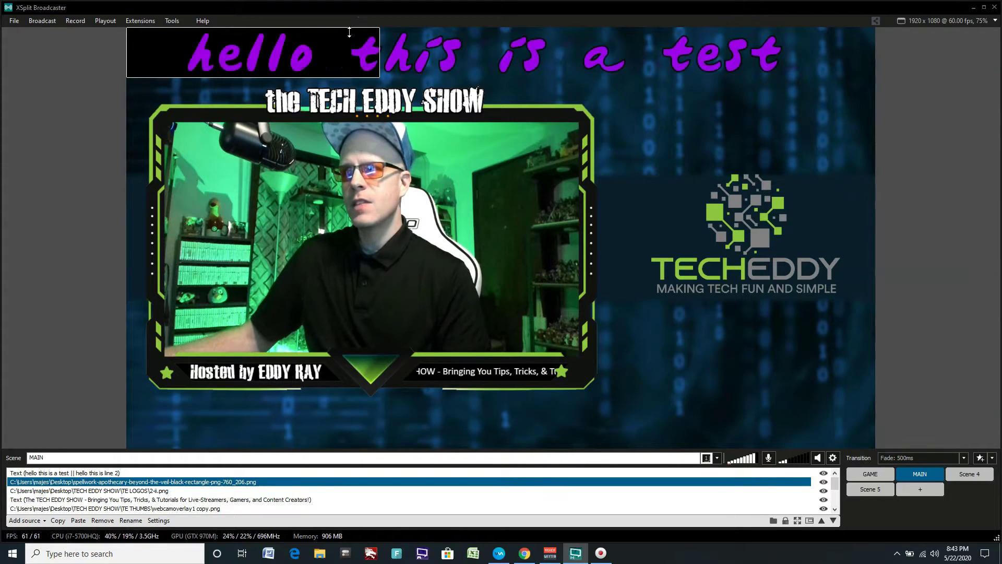
left_click(387, 44)
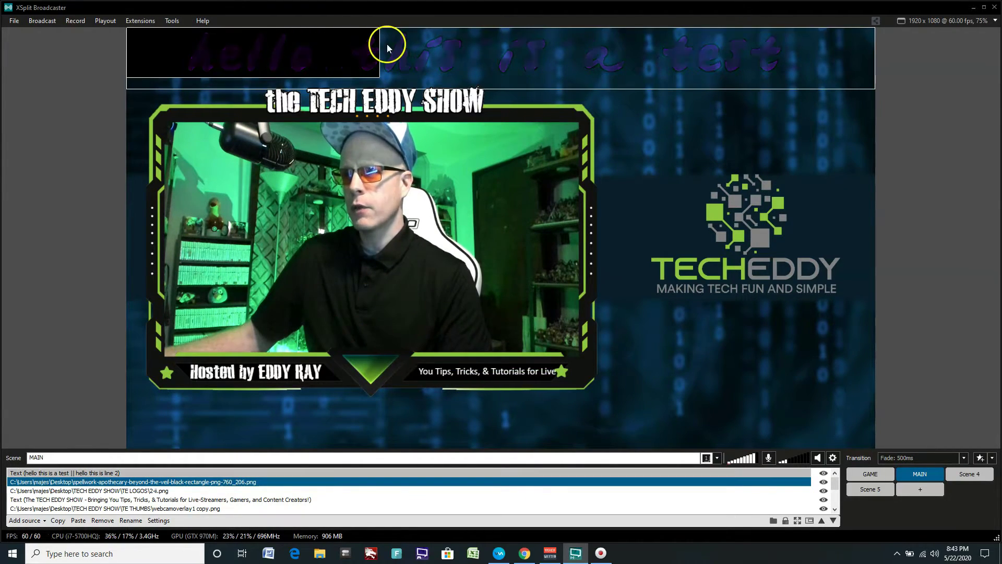
left_click(378, 41)
left_click_drag(378, 42, 722, 41)
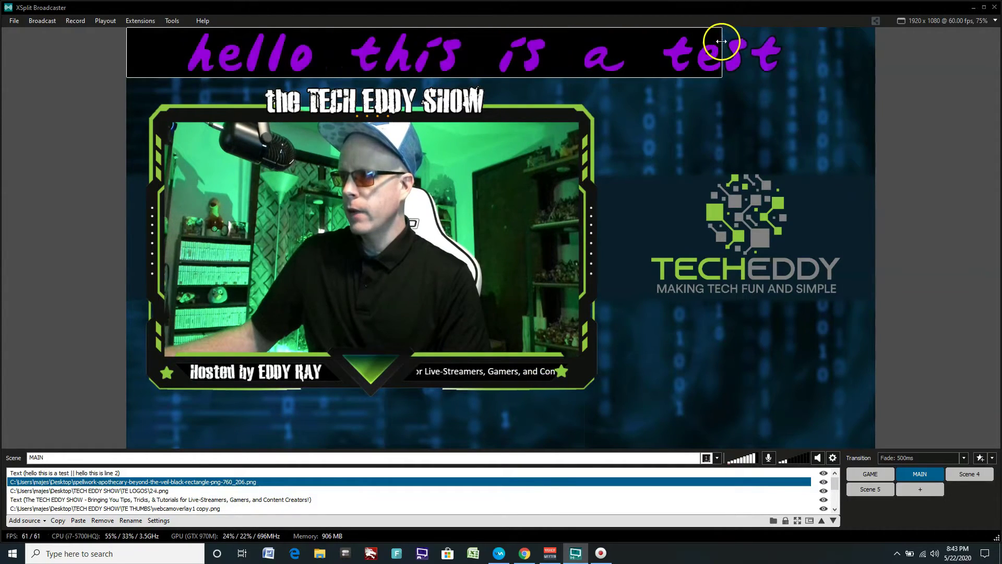
left_click_drag(799, 41, 875, 34)
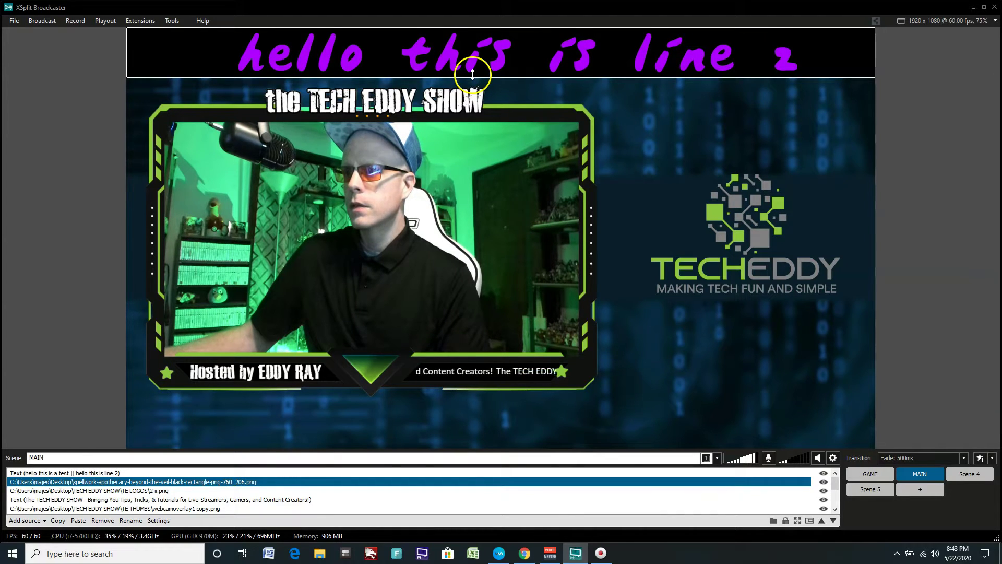
left_click_drag(472, 75, 472, 78)
Remove the black rectangle PNG source from the MAIN scene.
left_click(739, 142)
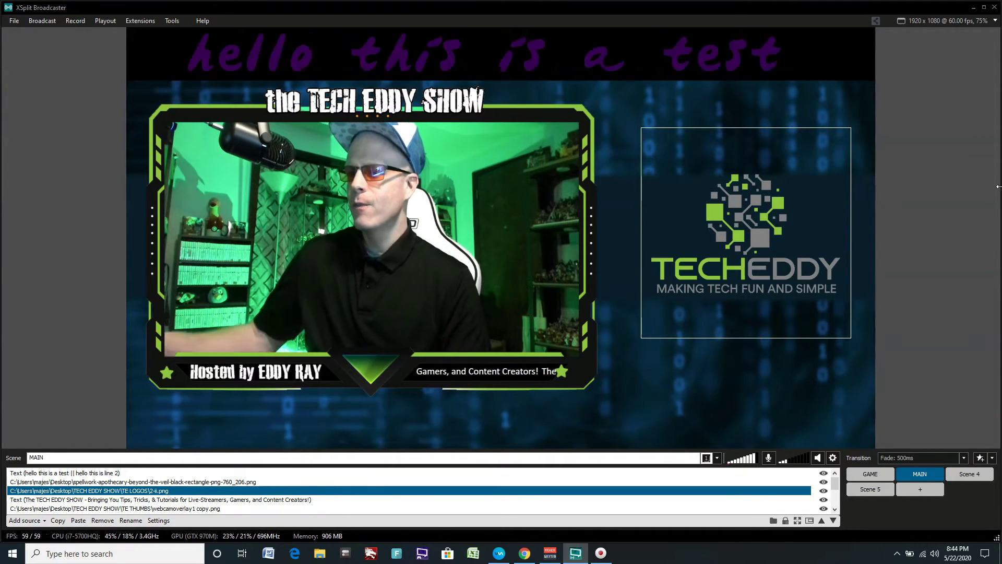
left_click(674, 48)
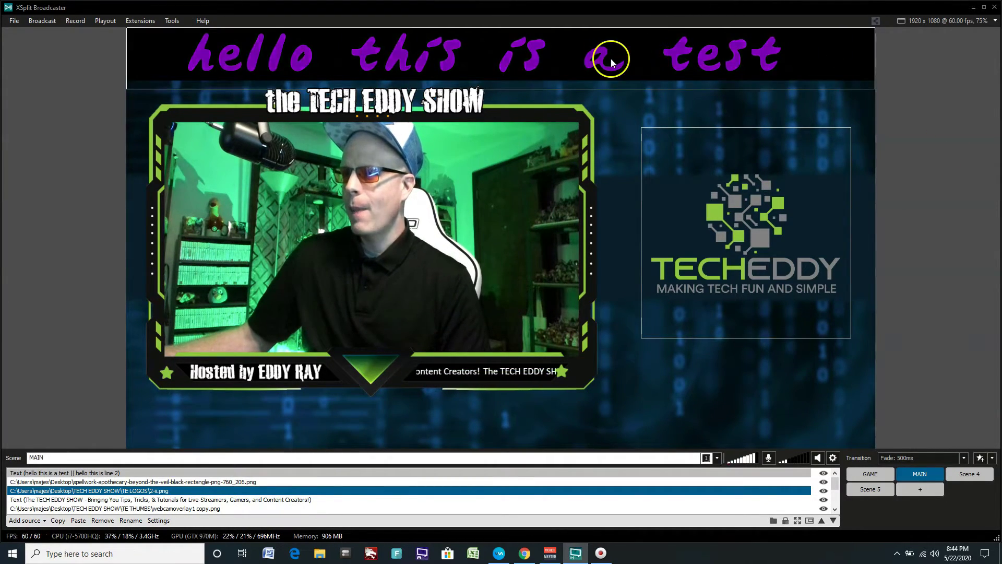
left_click(157, 483)
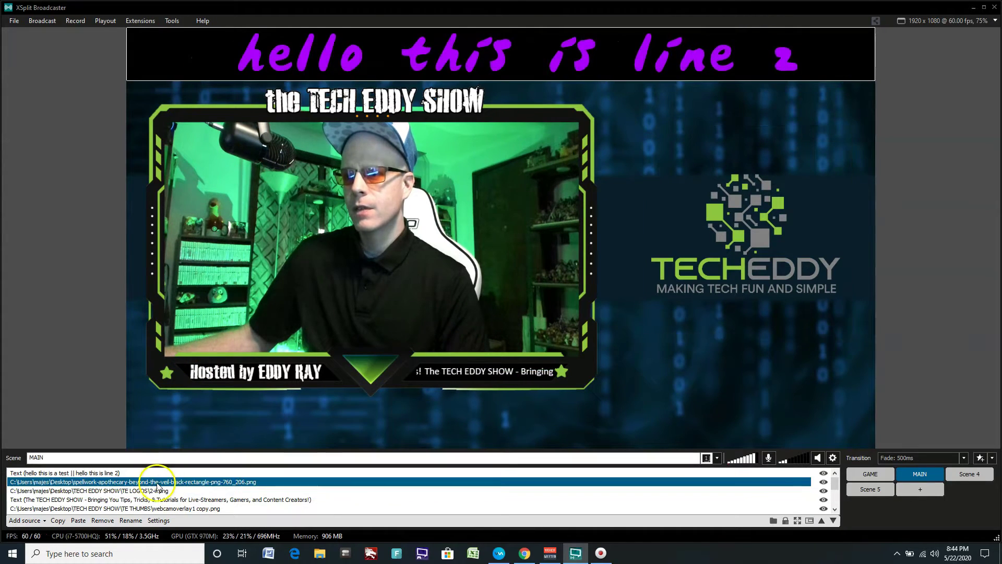
left_click(105, 521)
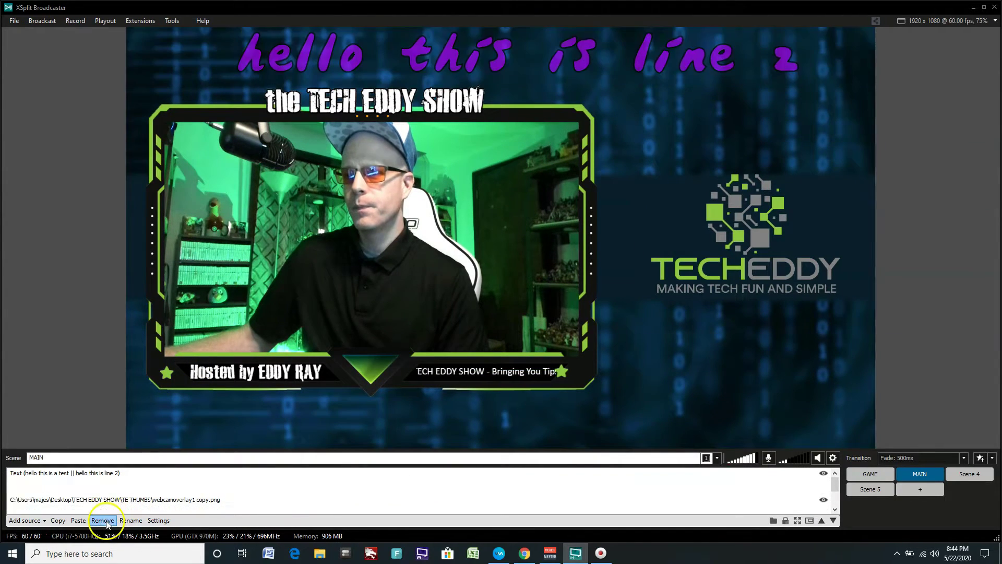
Add a new text source to the MAIN scene with its default title text deleted so the content is blank.
left_click(35, 522)
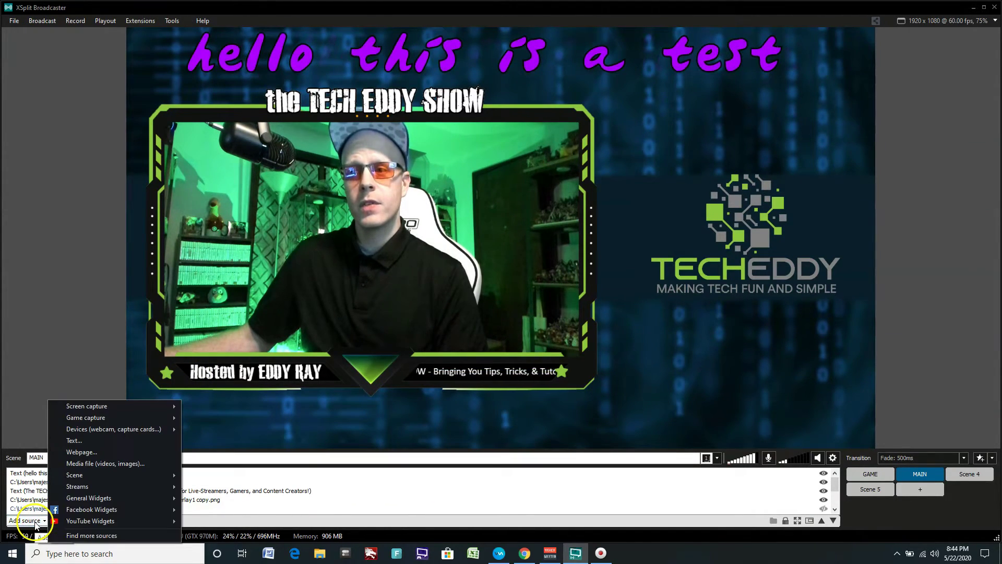
left_click(116, 444)
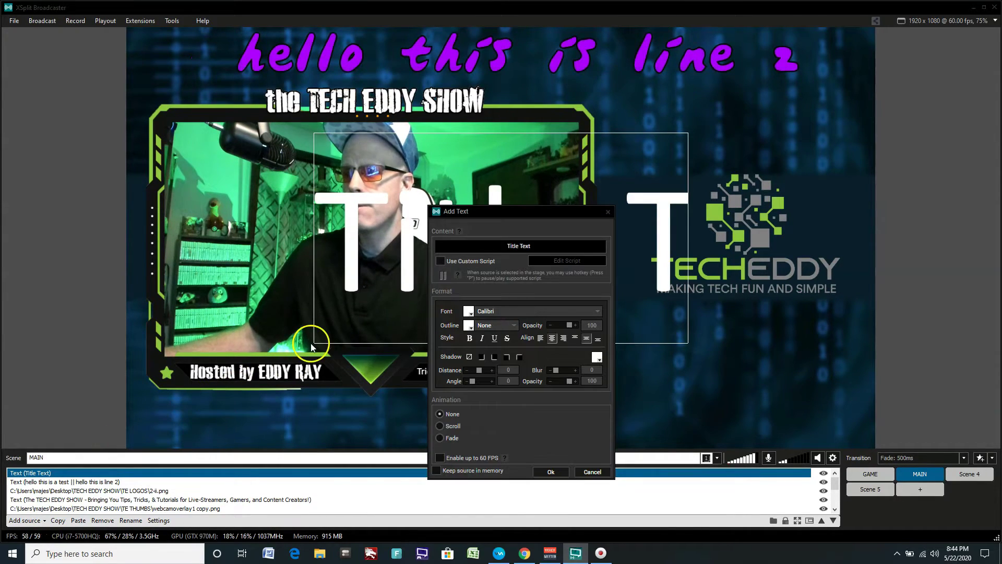
left_click(539, 243)
key("BackSpace")
key("BackSpace")
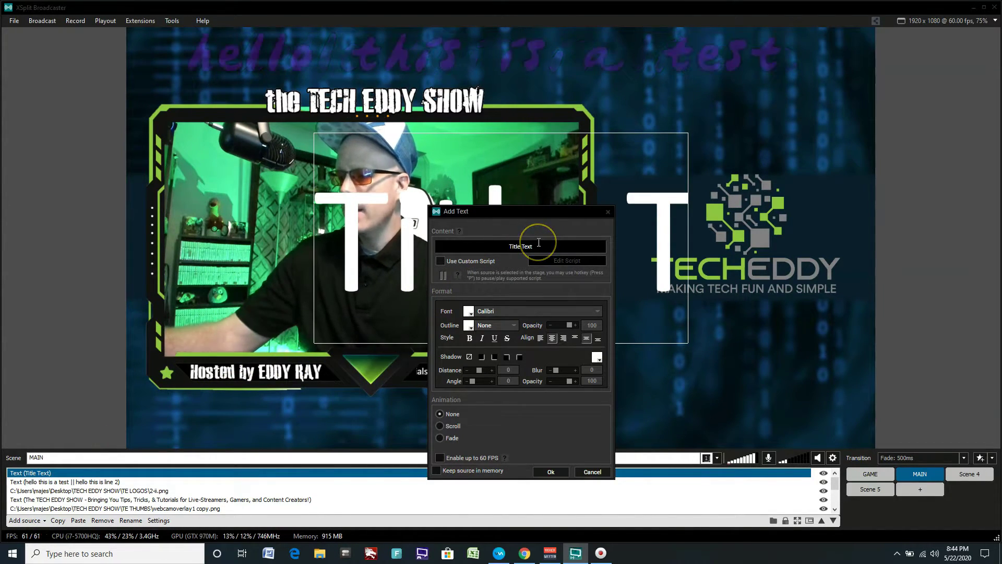
key("BackSpace")
key("BackSpace")
key("BackSpace")
key("BackSpace")
key("BackSpace")
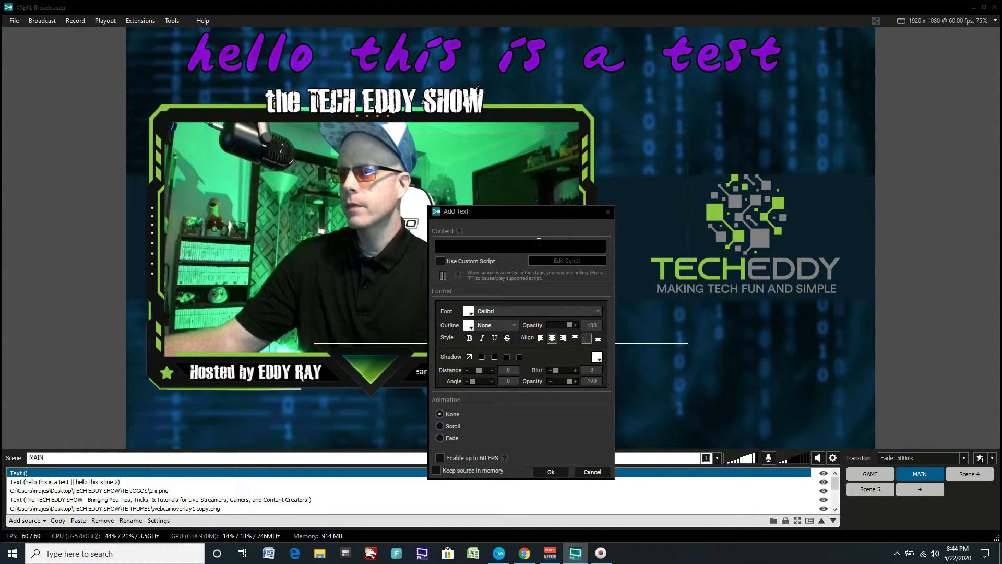
left_click(546, 473)
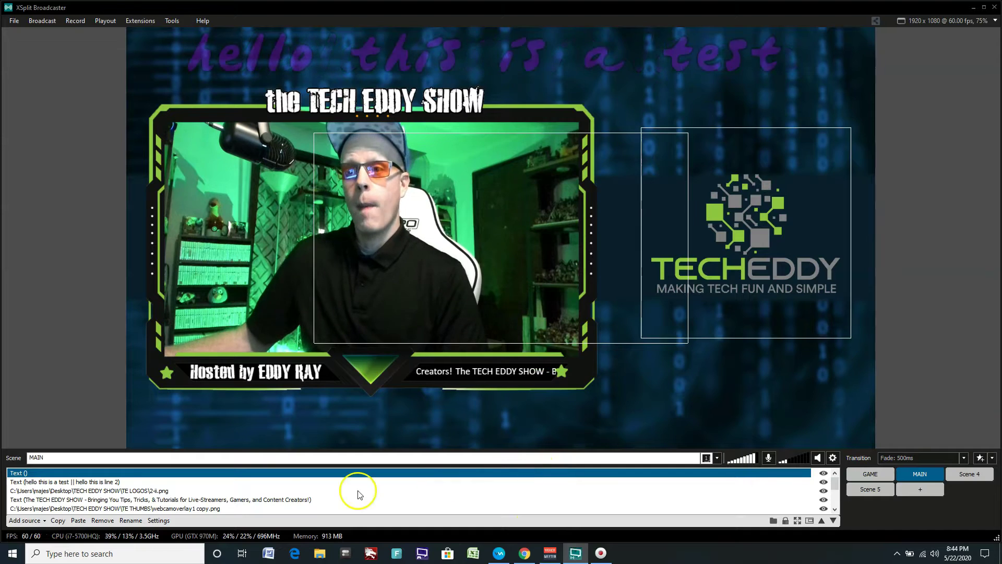
Apply a shape mask to the blank text source, raise its border to 55, and close its properties.
left_click(65, 473)
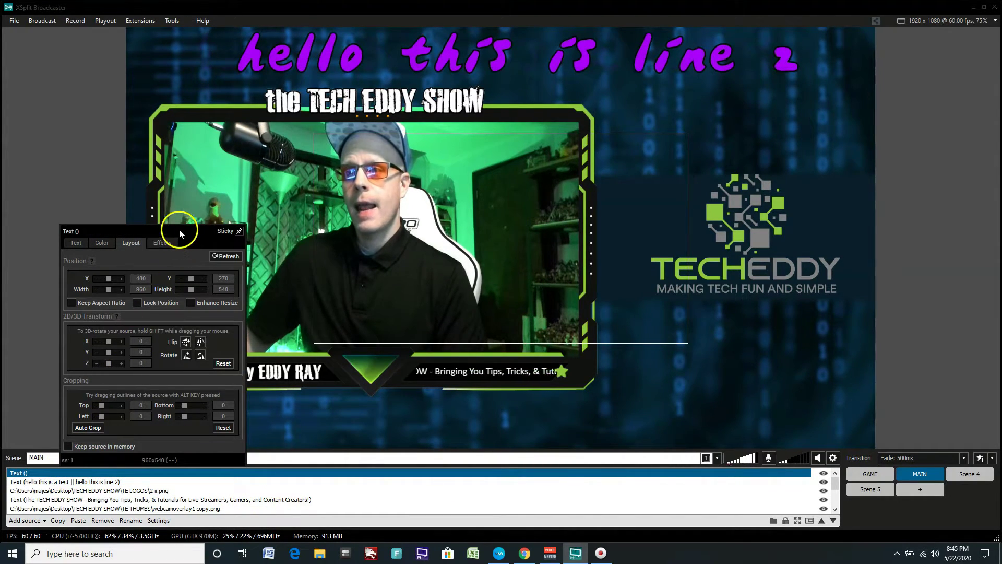
left_click(166, 243)
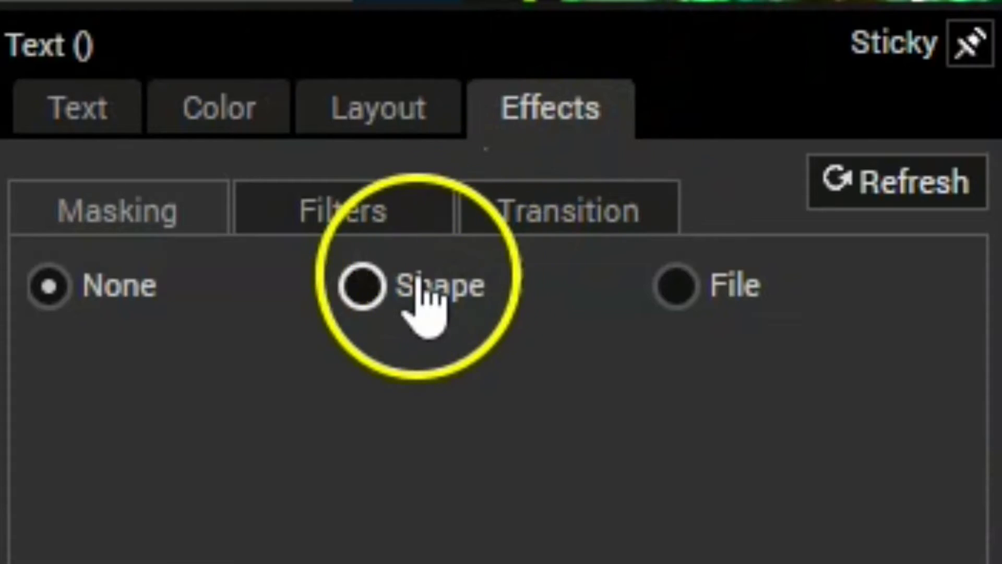
left_click(130, 275)
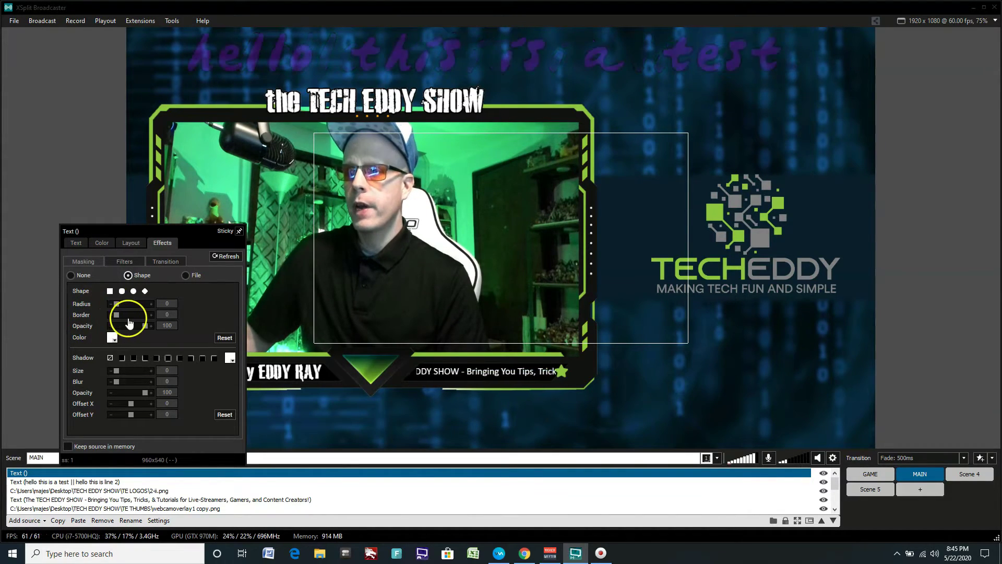
left_click(151, 315)
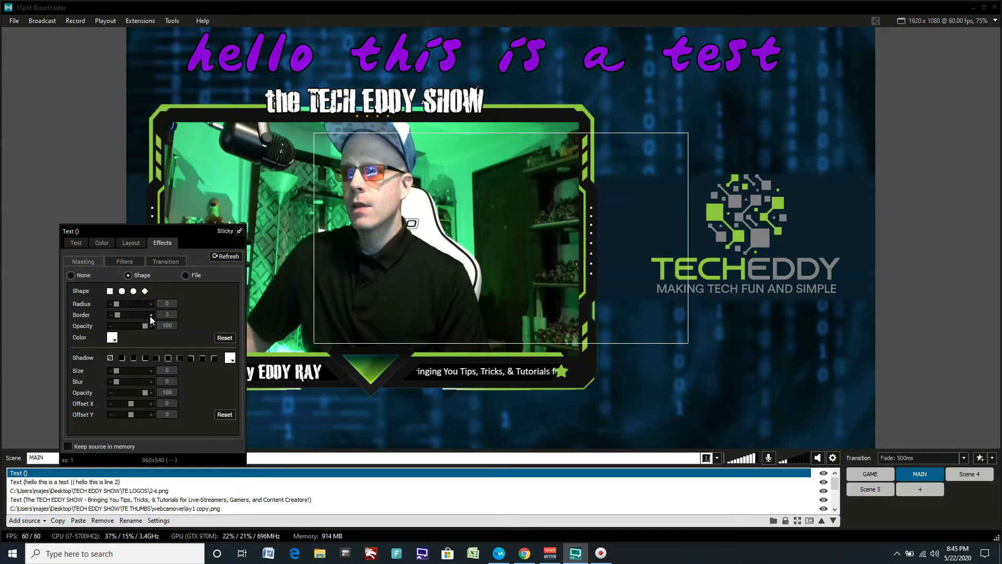
left_click(150, 315)
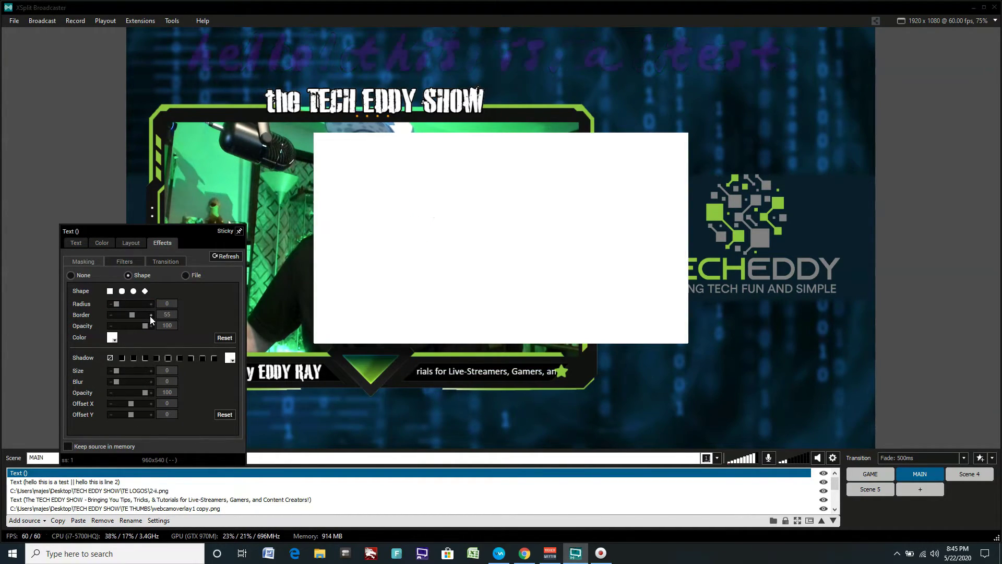
left_click(150, 315)
left_click(488, 292)
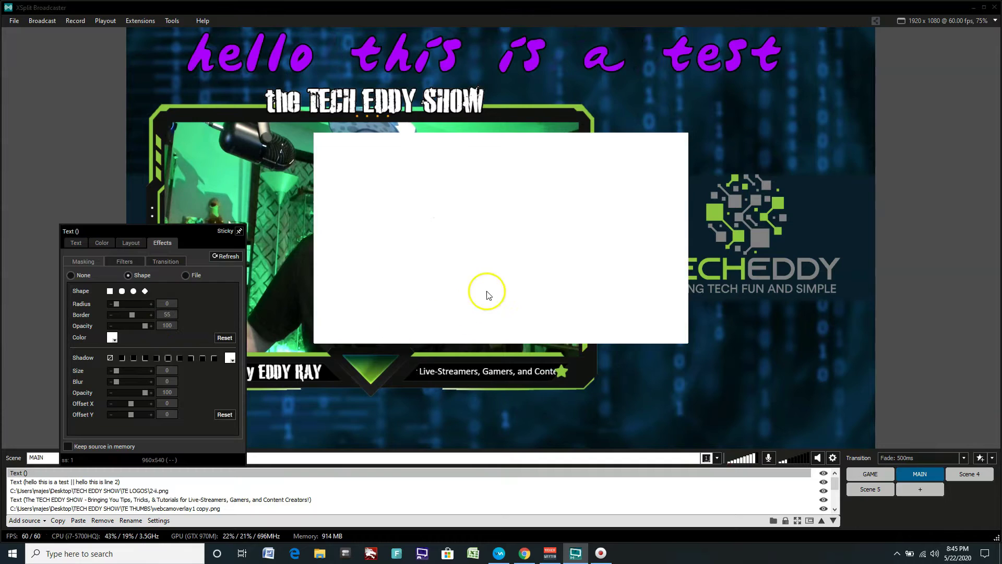
left_click(388, 269)
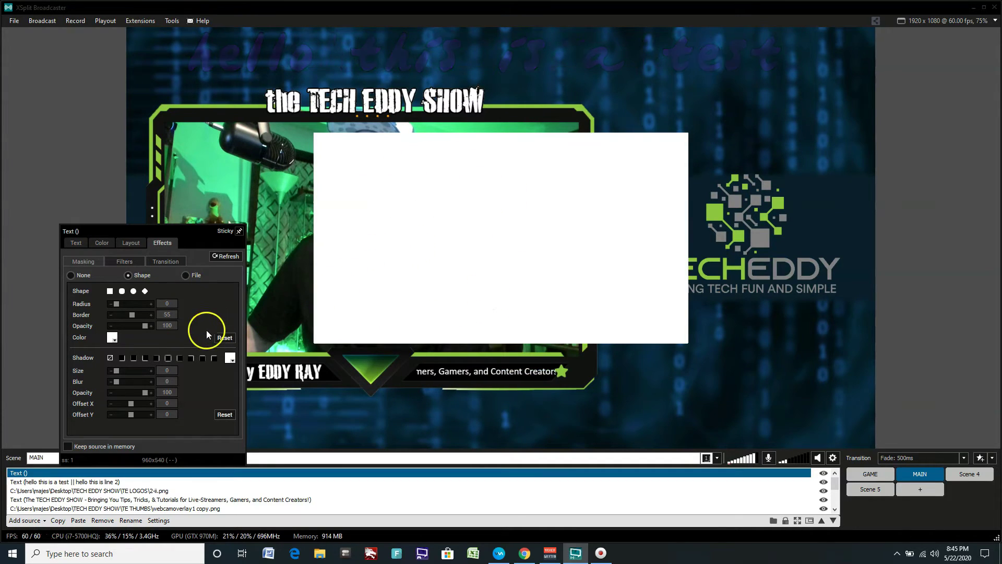
left_click(71, 189)
Shape the white rectangle into a full-width band along the stage's upper edge, layered behind the ticker text.
left_click_drag(442, 217, 656, 116)
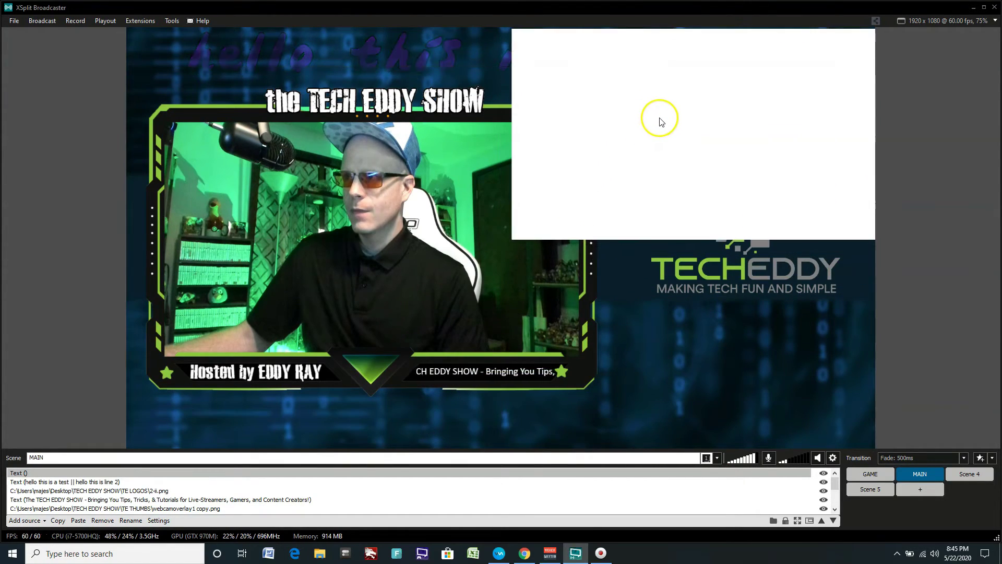
left_click(834, 521)
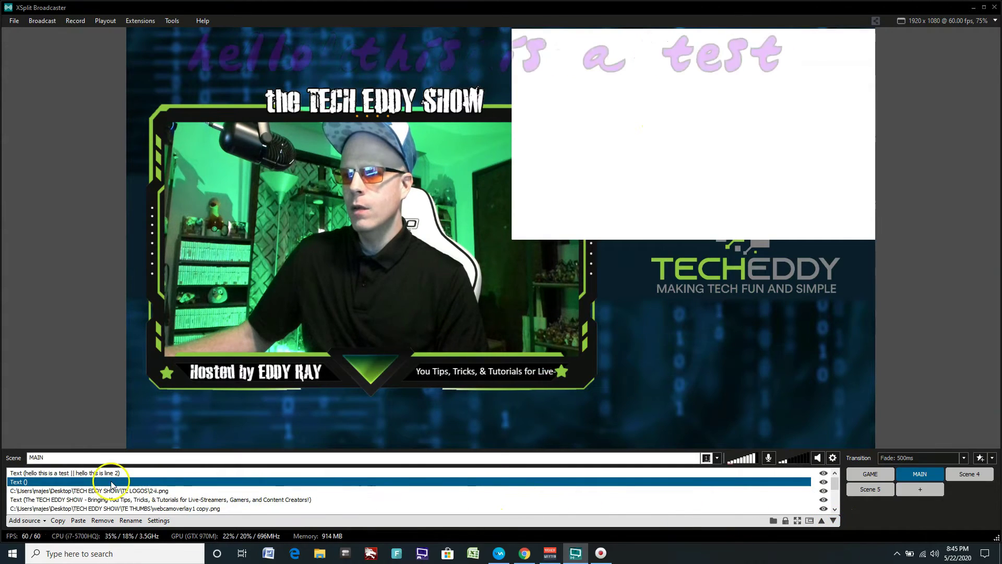
left_click_drag(801, 241, 823, 97)
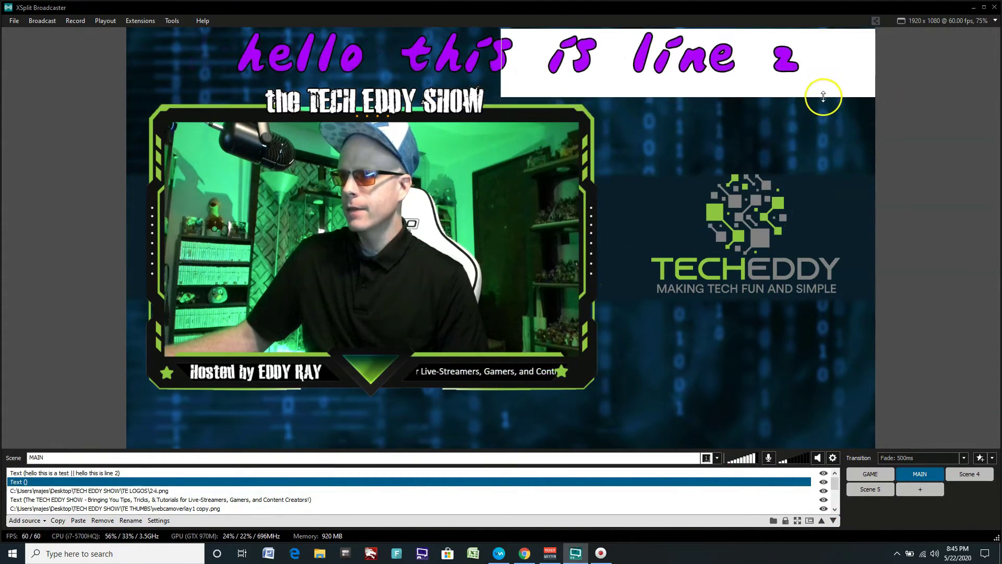
left_click(706, 79)
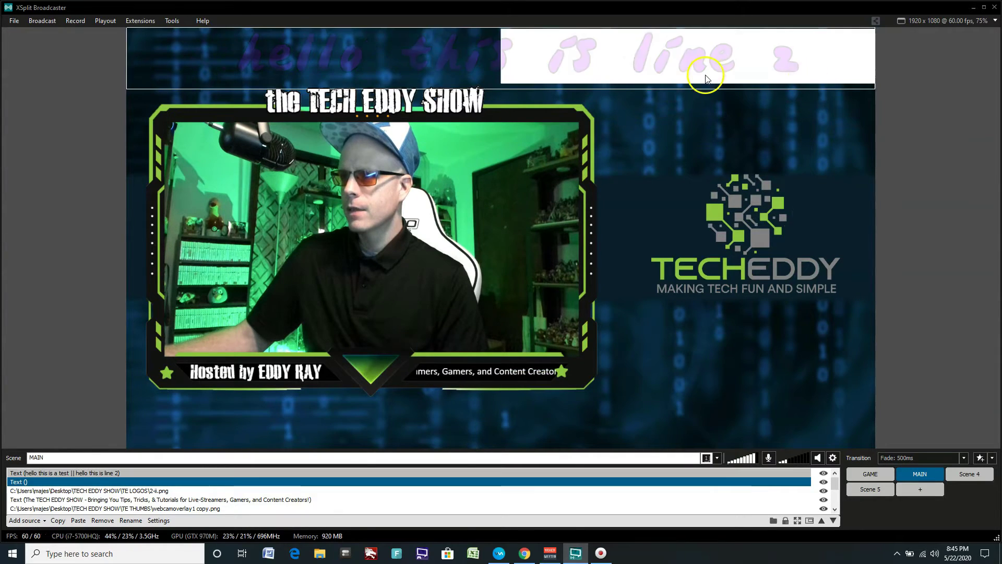
left_click(524, 71)
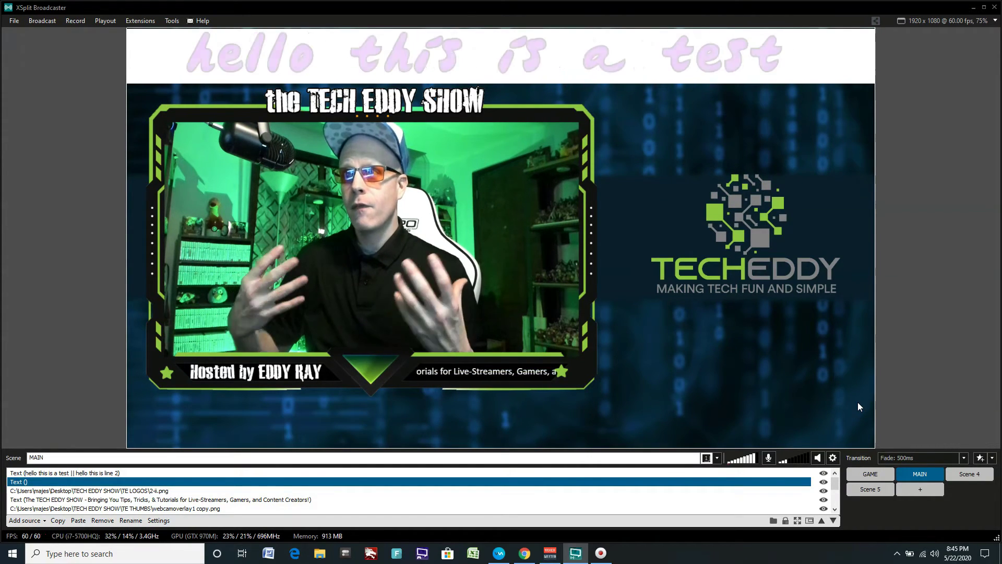
left_click(832, 264)
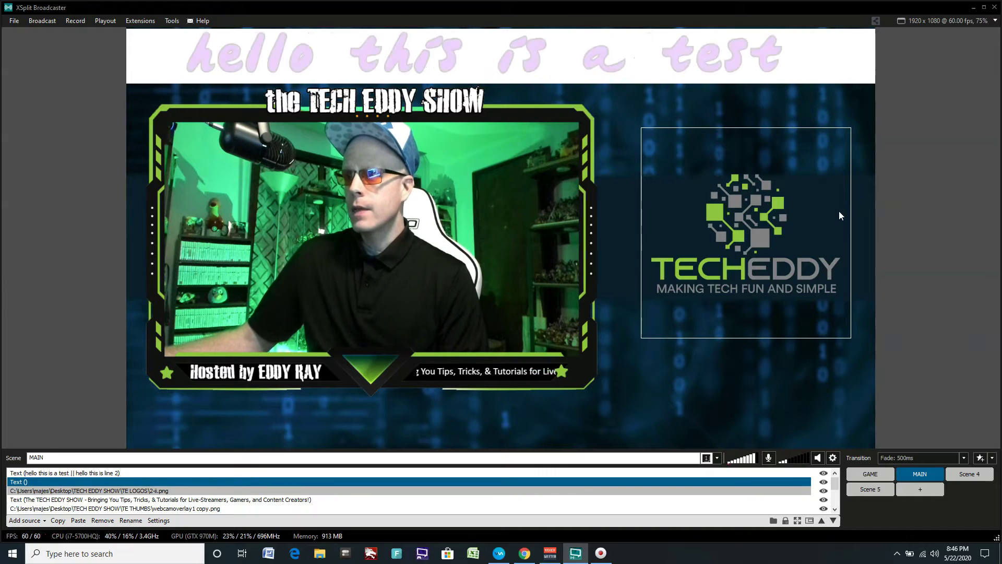
Open the ticker text source's text settings and lower its outline opacity to 73.
double_click(63, 473)
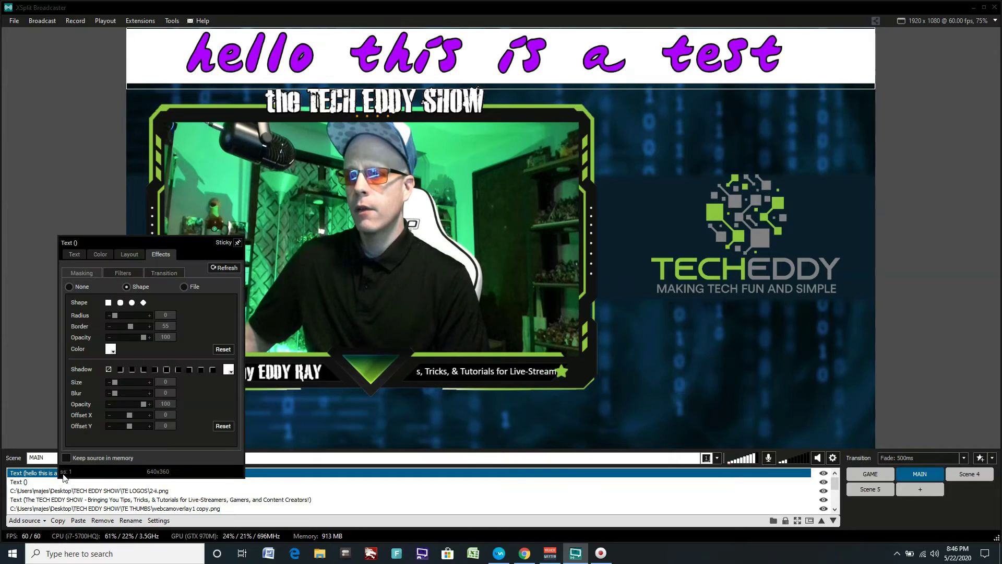
left_click(78, 254)
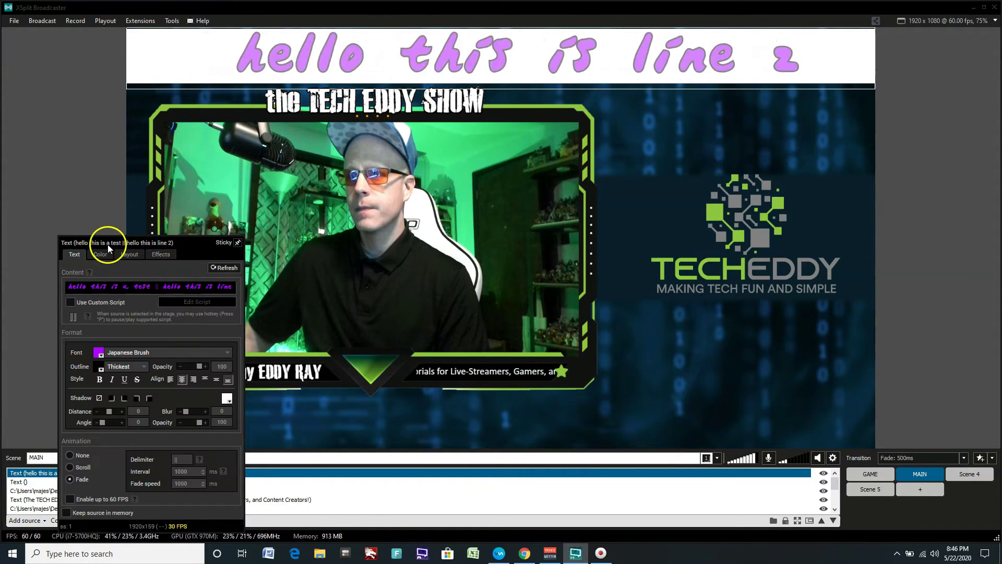
left_click_drag(108, 244, 84, 146)
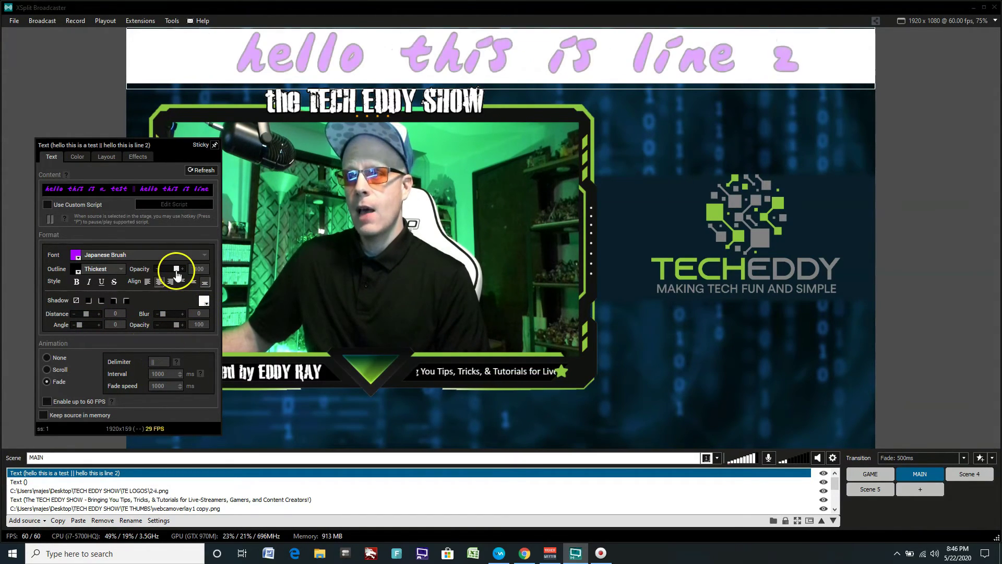
left_click_drag(177, 272, 169, 272)
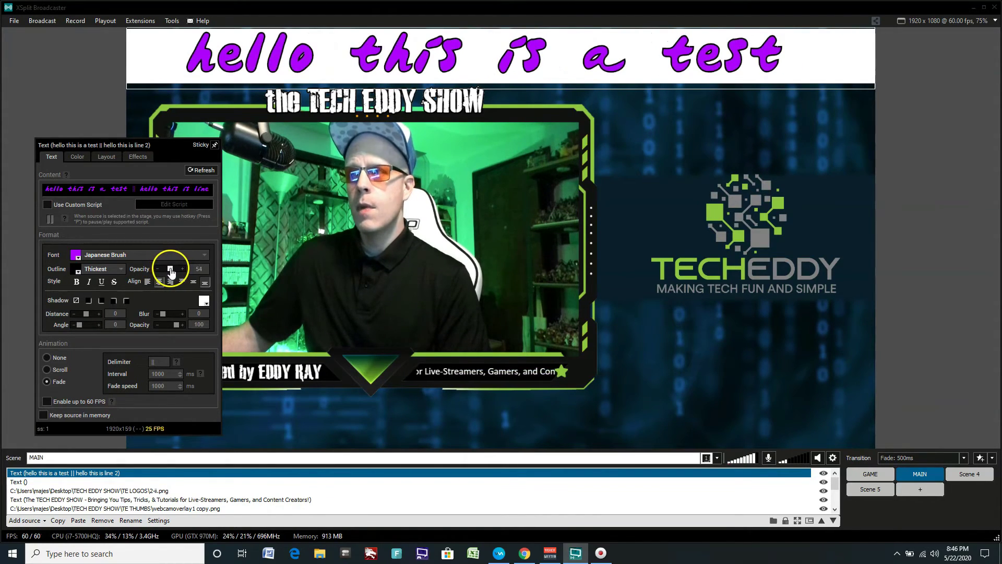
Change the ticker text's font to MS Gothic.
left_click(199, 255)
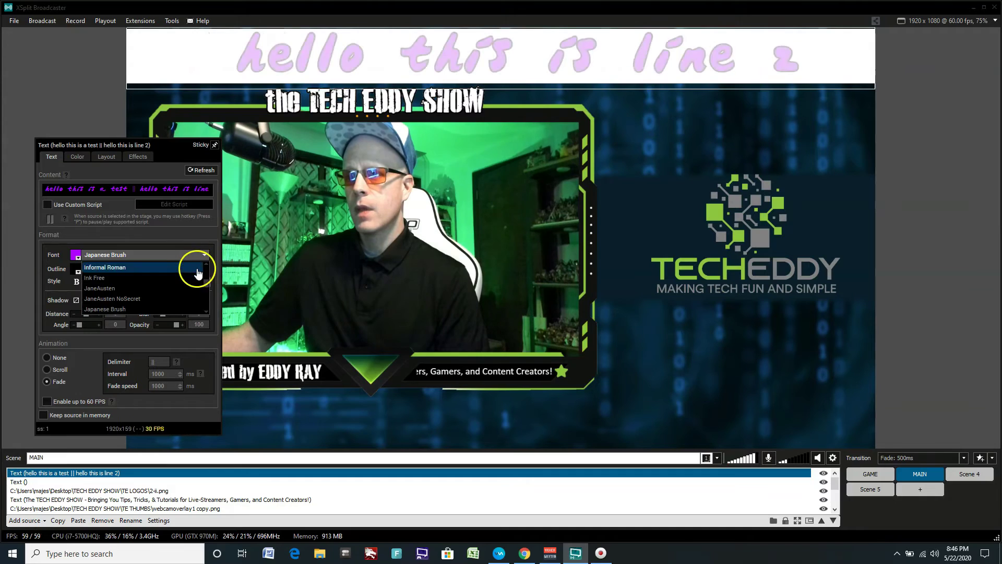
left_click_drag(206, 286, 206, 295)
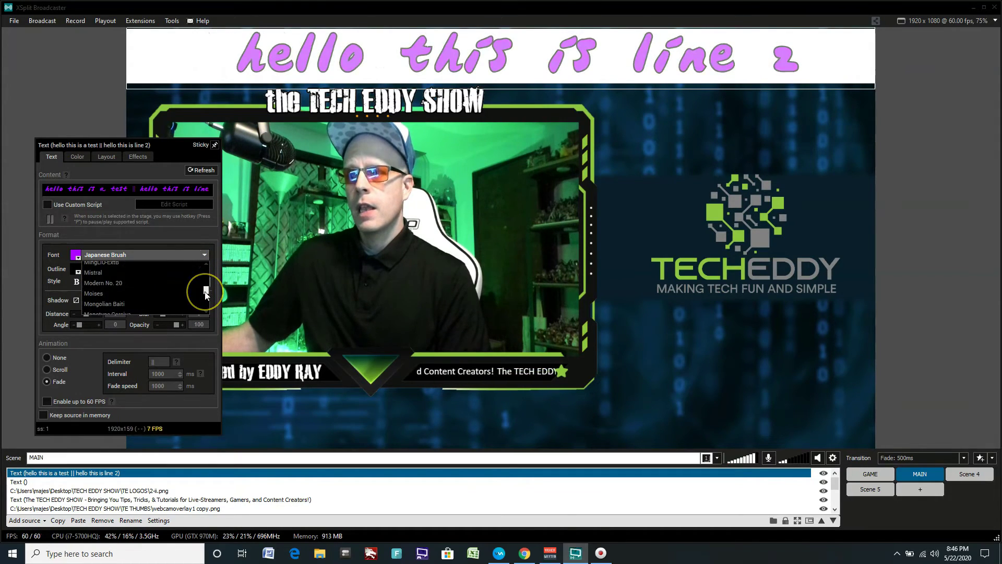
scroll(189, 286, "down", 2)
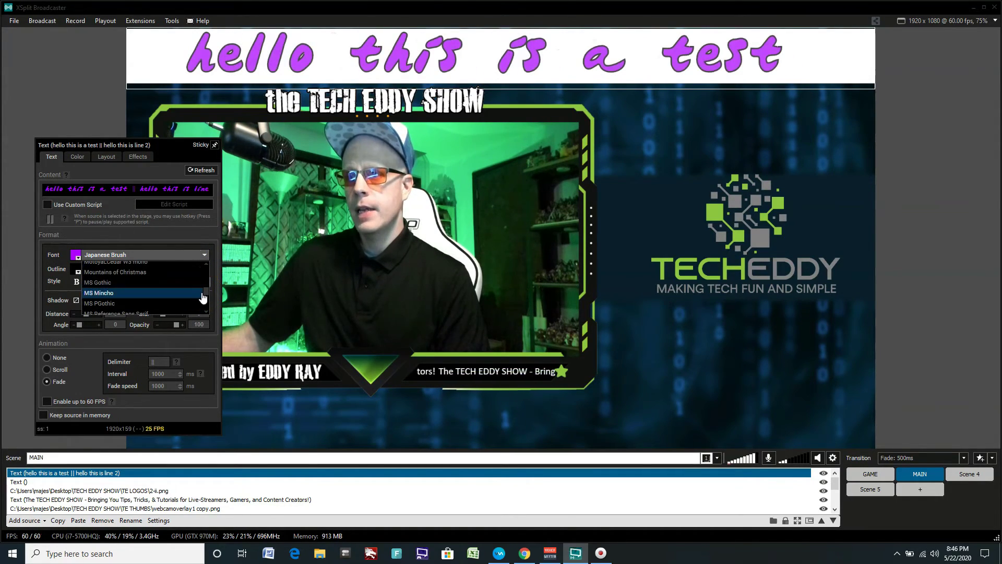
left_click(189, 283)
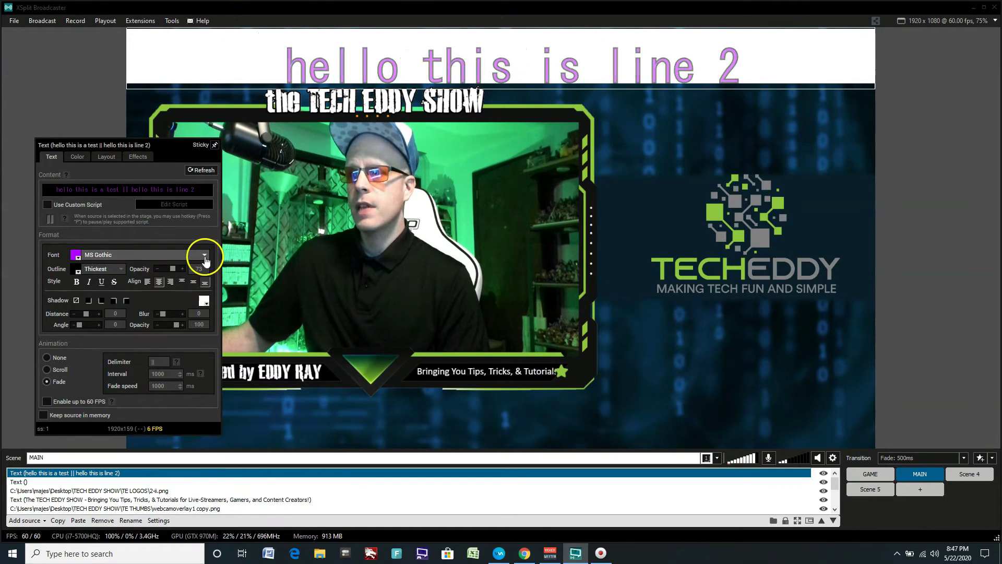
Set the ticker text's font to QuickType II.
left_click(202, 256)
scroll(201, 285, "down", 8)
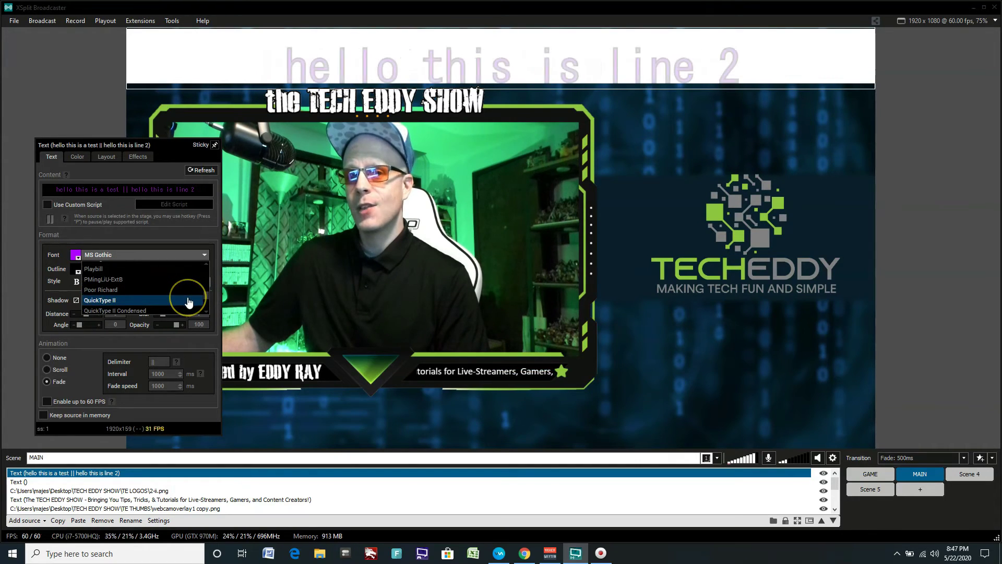
left_click(189, 301)
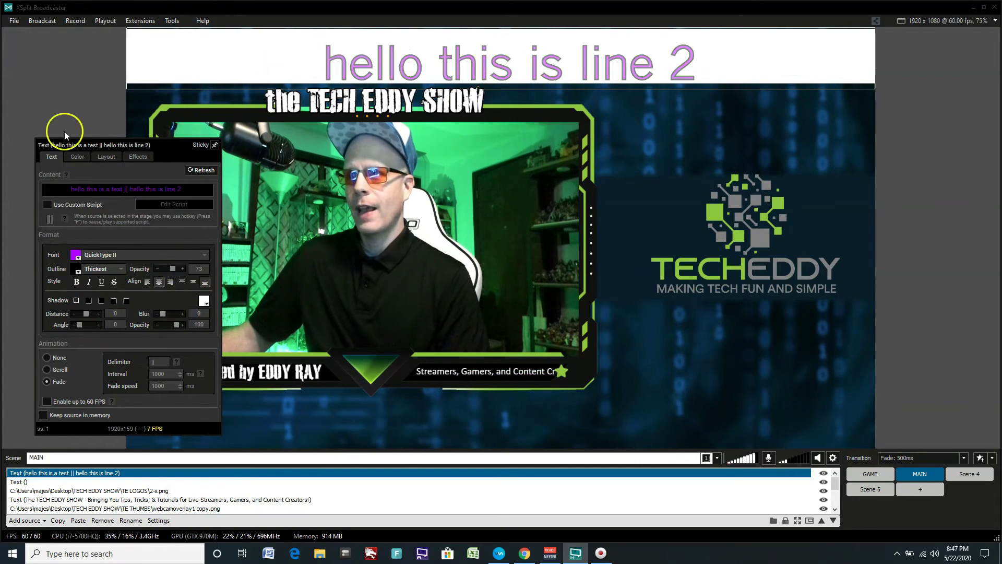